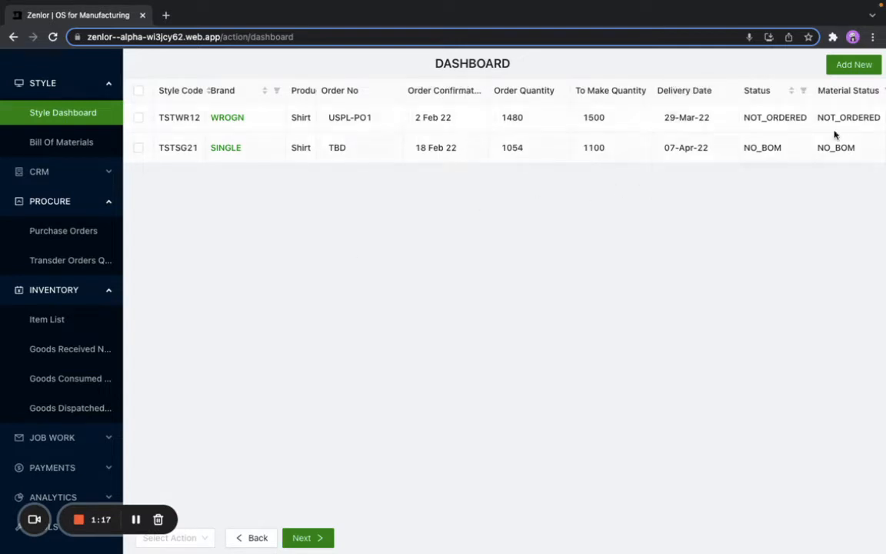
Step: View the creation options for a new dashboard entry and leave without adding one
{"action": "left_click", "coordinate": [853, 65]}
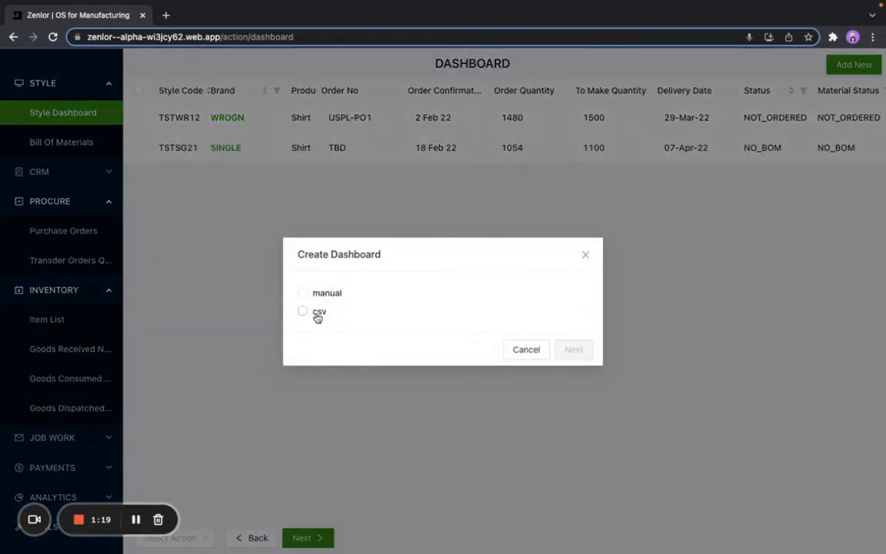
{"action": "left_click", "coordinate": [585, 257]}
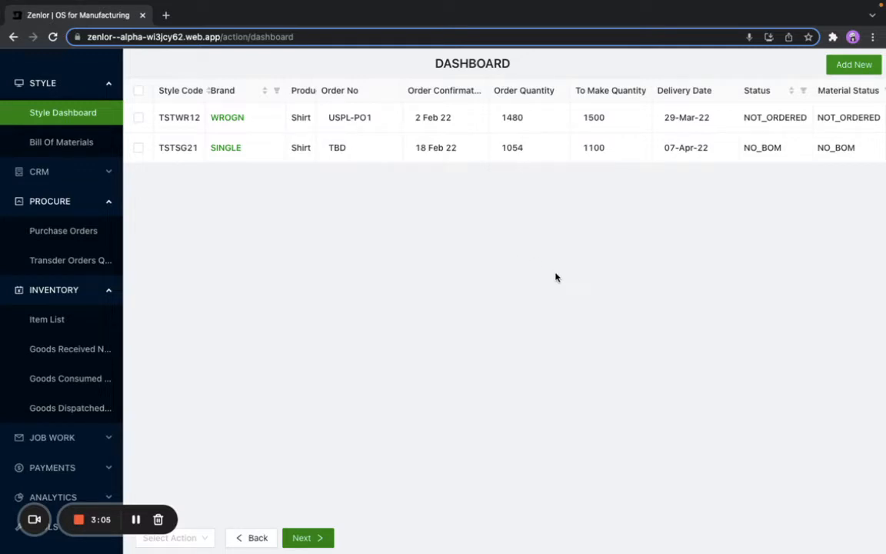
Step: Run the Order Materials action for the WROGN style TSTWR12
{"action": "left_click", "coordinate": [136, 119]}
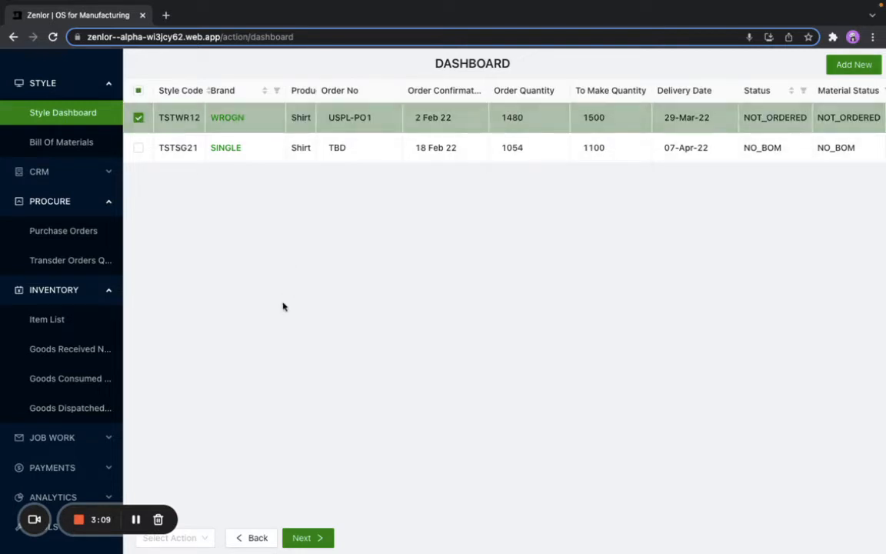
{"action": "left_click", "coordinate": [200, 539]}
{"action": "left_click", "coordinate": [199, 513]}
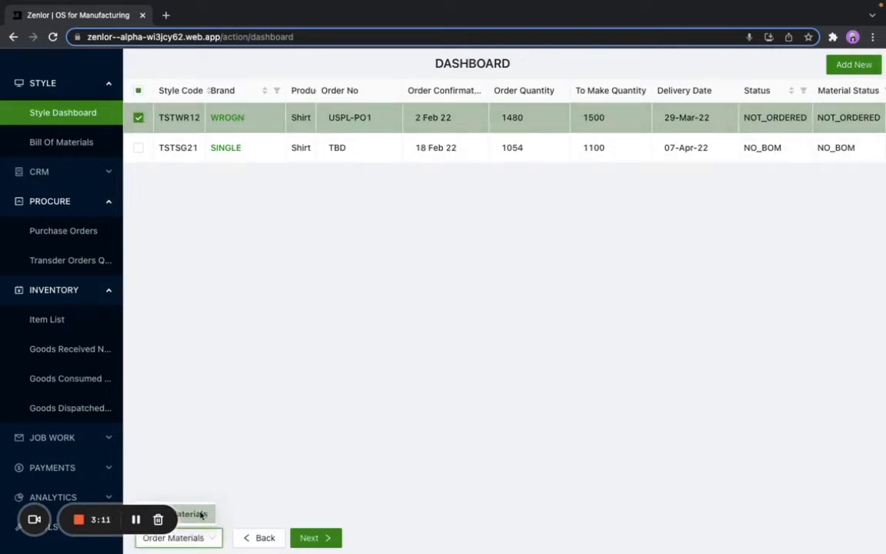
{"action": "left_click", "coordinate": [326, 538]}
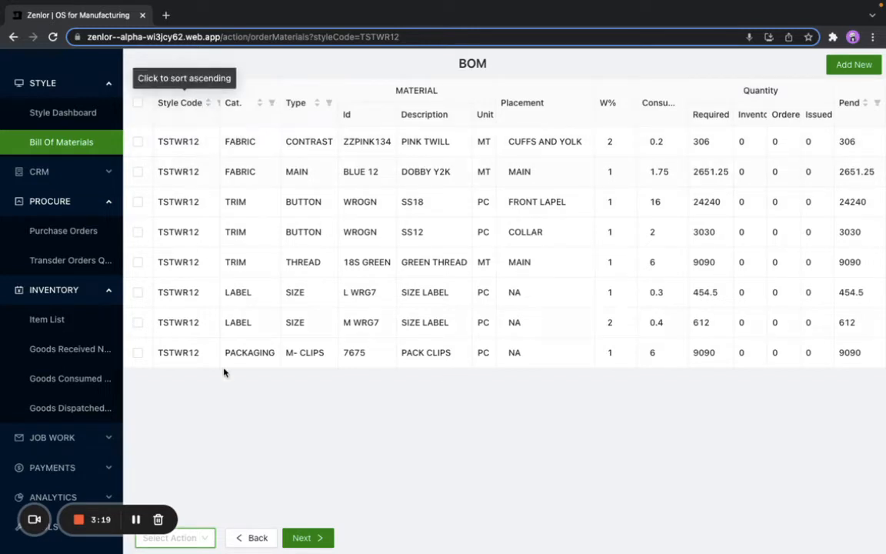
Step: Filter the style's bill of materials by the FABRIC category and reset the filter
{"action": "left_click", "coordinate": [272, 107]}
{"action": "left_click", "coordinate": [233, 128]}
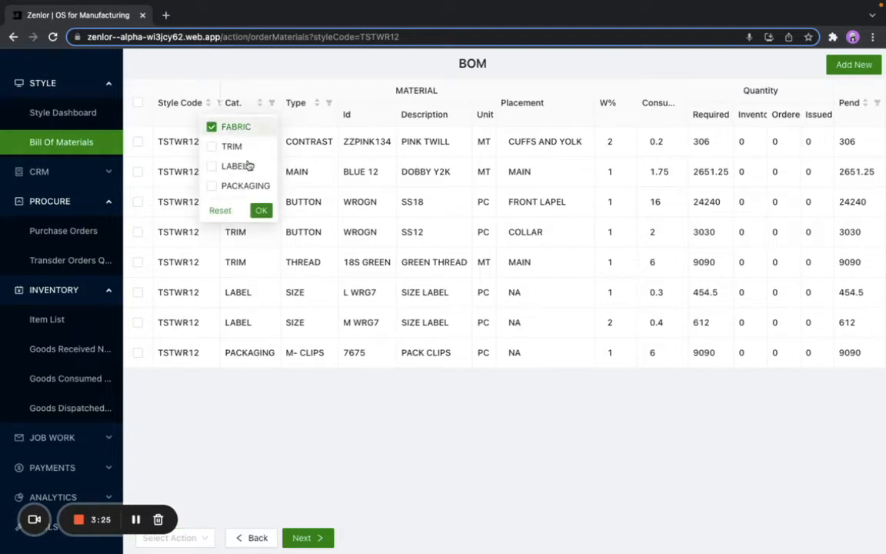
{"action": "left_click", "coordinate": [262, 209]}
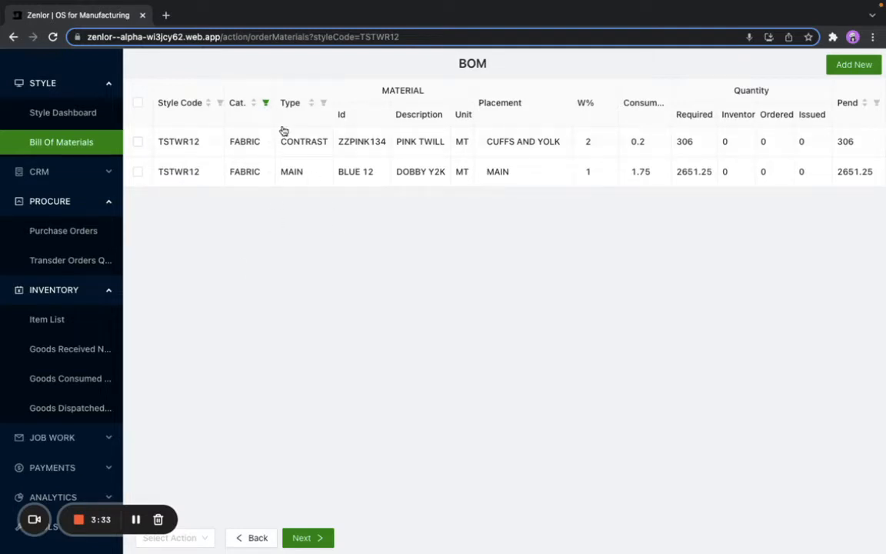
{"action": "left_click", "coordinate": [265, 103]}
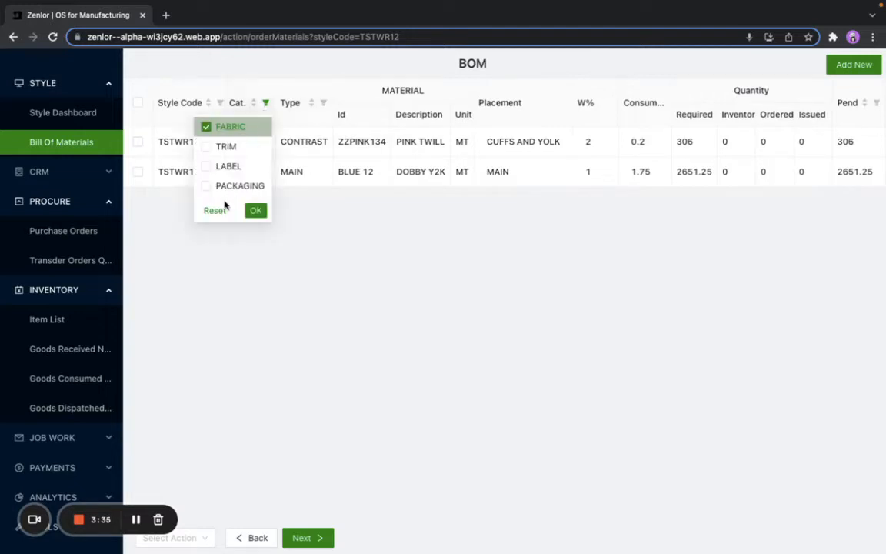
{"action": "left_click", "coordinate": [215, 211]}
{"action": "left_click", "coordinate": [255, 210]}
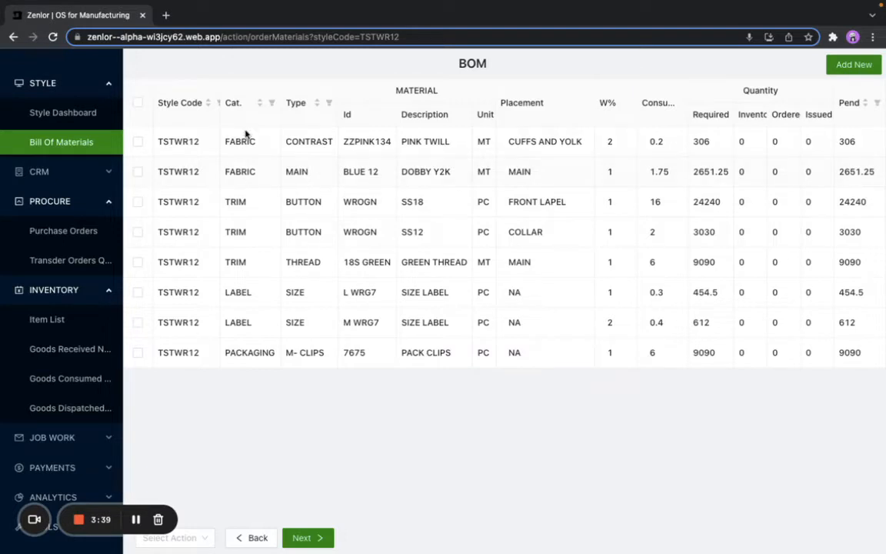
Step: Reapply the FABRIC category filter to the bill of materials
{"action": "left_click", "coordinate": [272, 105]}
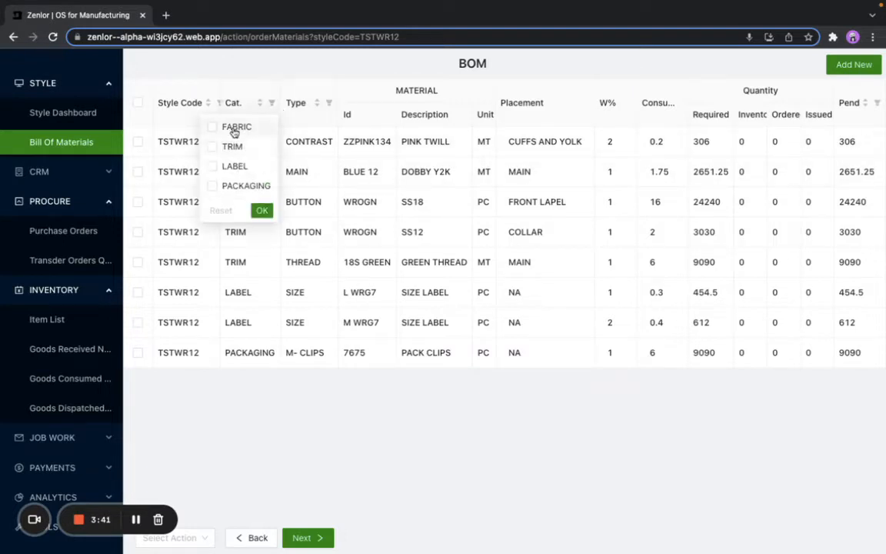
{"action": "left_click", "coordinate": [233, 128]}
{"action": "left_click", "coordinate": [262, 209]}
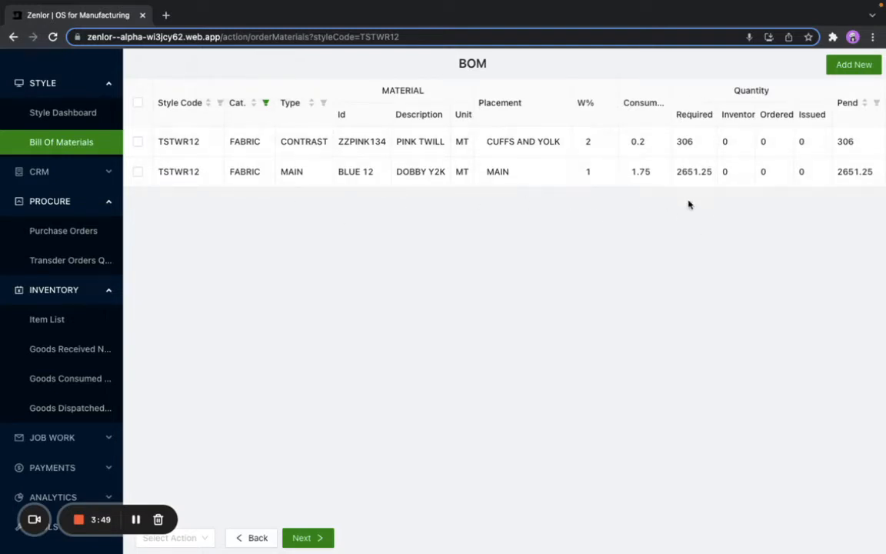
Step: Open the full Bill Of Materials from the Style Dashboard and set W% to 5 for the PINK TWILL contrast fabric
{"action": "left_click", "coordinate": [89, 112]}
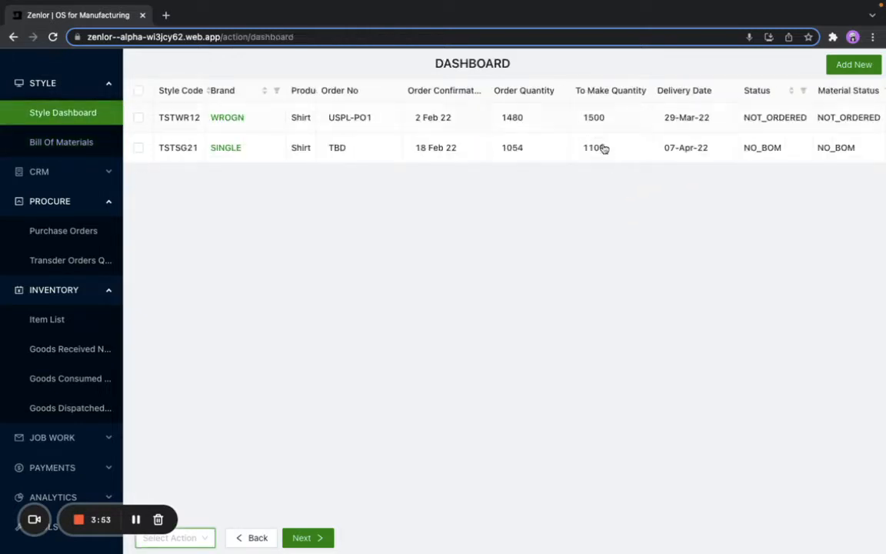
{"action": "left_click", "coordinate": [68, 140]}
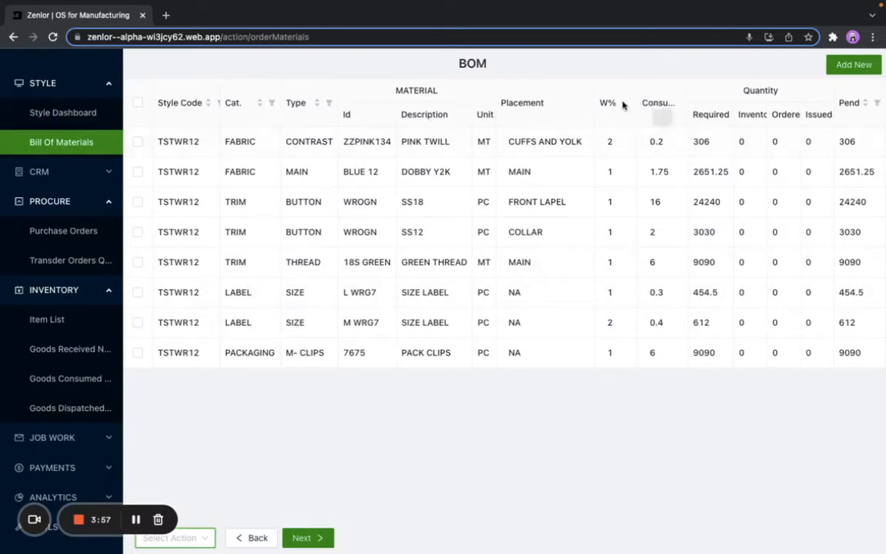
{"action": "left_click", "coordinate": [615, 143]}
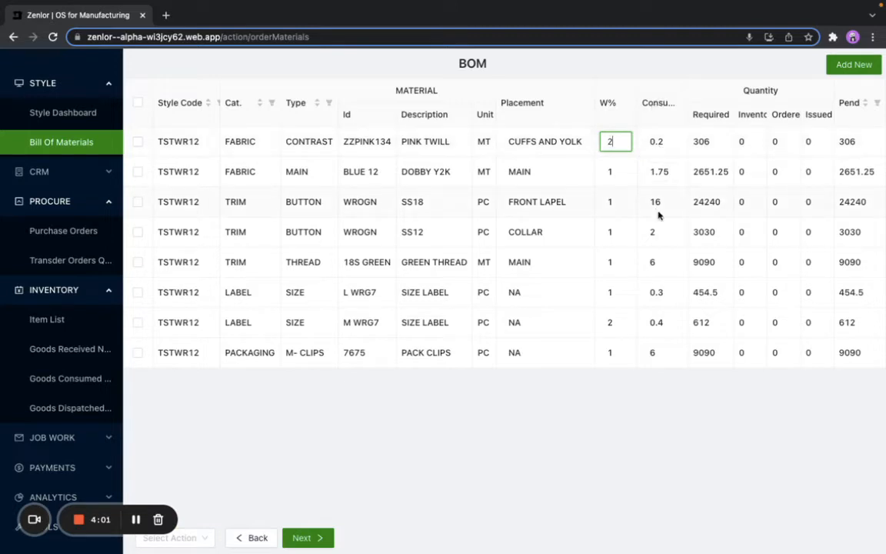
{"action": "key", "text": "BackSpace"}
{"action": "type", "text": "5"}
{"action": "key", "text": "Return"}
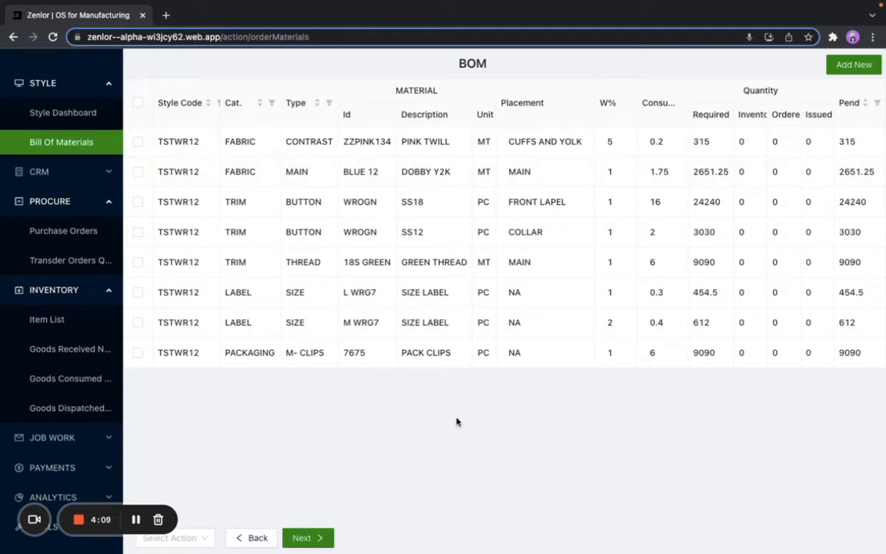
Step: Filter the bill of materials to FABRIC and start a purchase order for all the filtered materials
{"action": "left_click", "coordinate": [272, 103]}
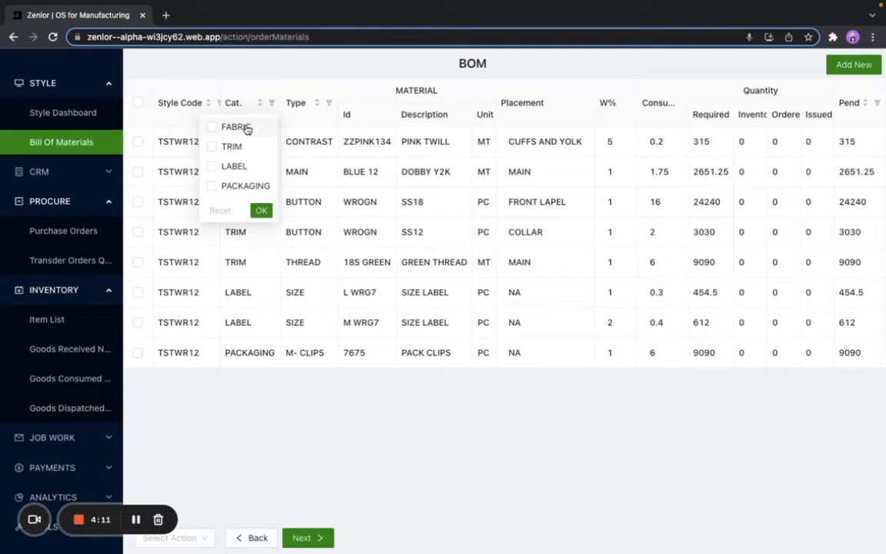
{"action": "left_click", "coordinate": [246, 129]}
{"action": "left_click", "coordinate": [260, 210]}
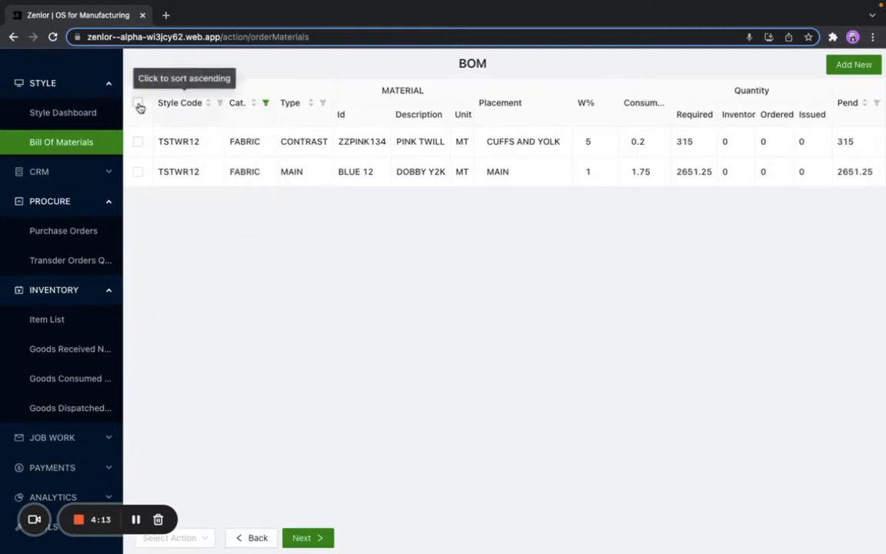
{"action": "left_click", "coordinate": [138, 103]}
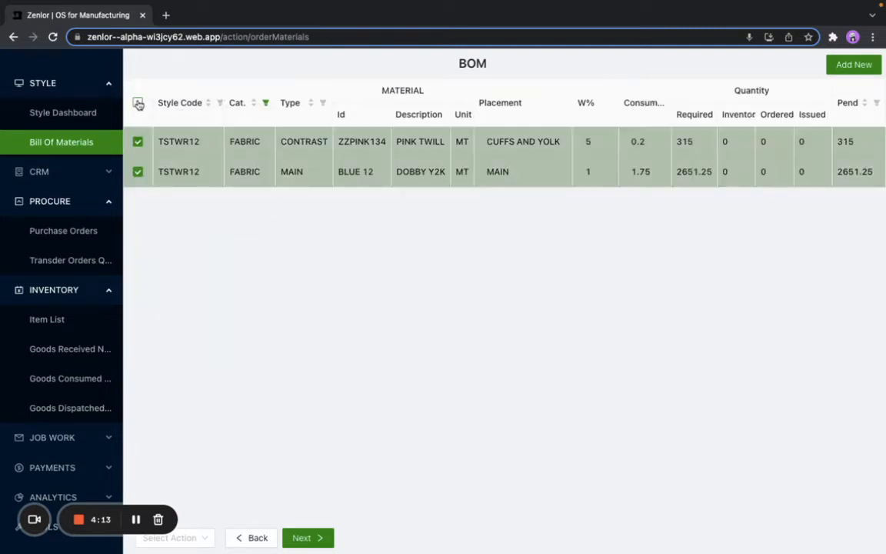
{"action": "left_click", "coordinate": [201, 539]}
{"action": "left_click", "coordinate": [196, 510]}
{"action": "left_click", "coordinate": [299, 537]}
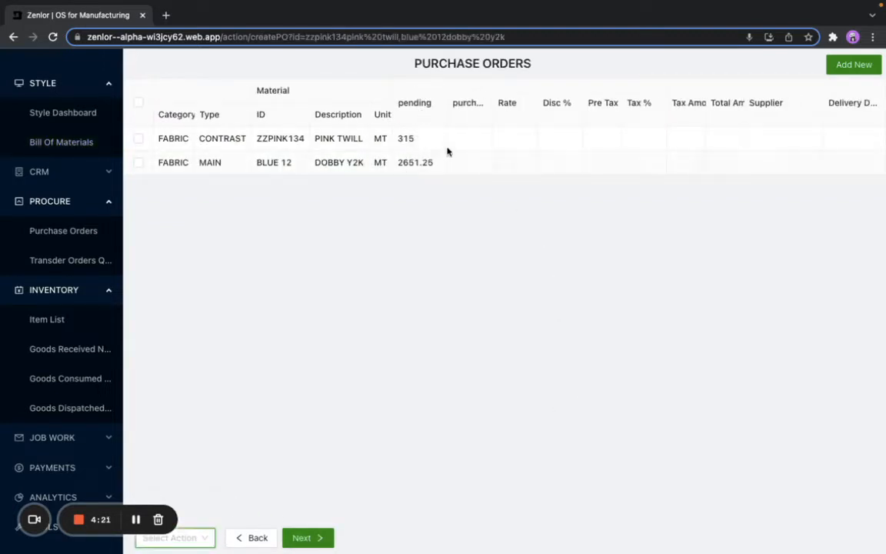
Step: Set the purchase quantity to 320 and the rate to 35 for the PINK TWILL contrast fabric
{"action": "left_click", "coordinate": [471, 138]}
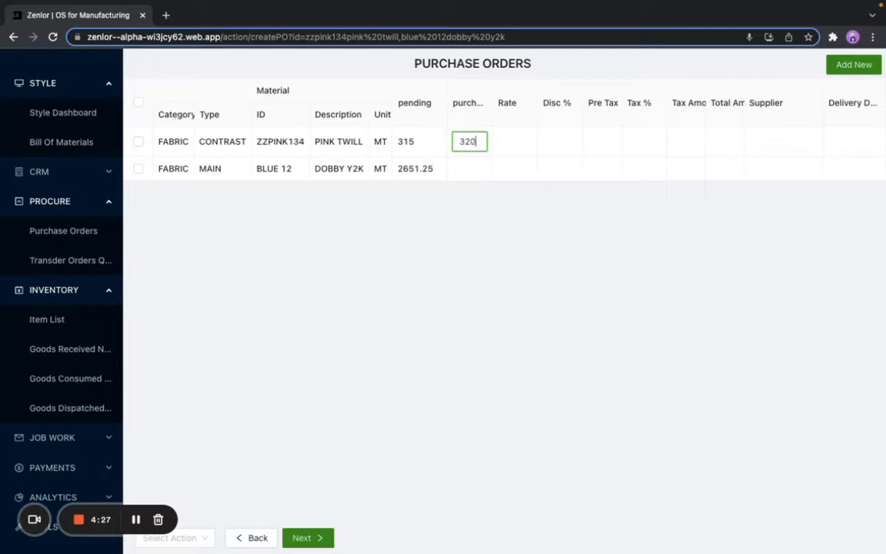
{"action": "key", "text": "Return"}
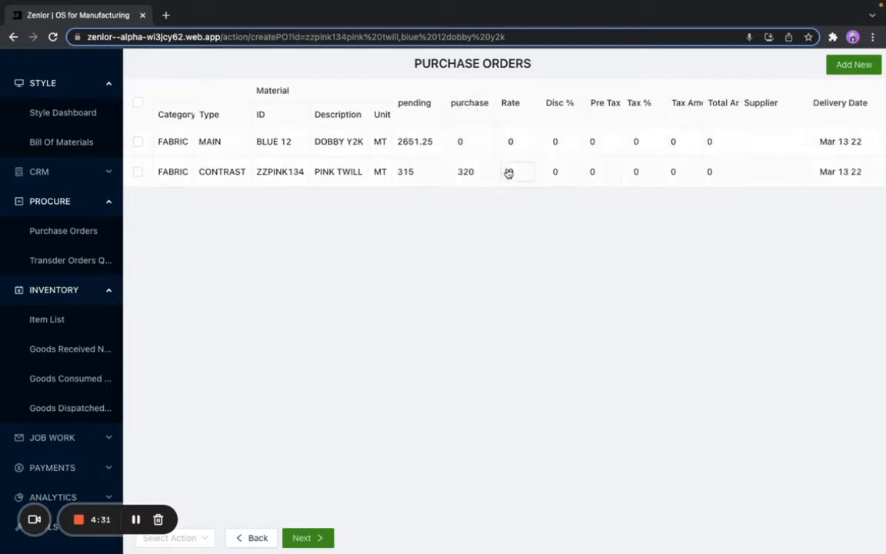
{"action": "left_click", "coordinate": [518, 171]}
{"action": "key", "text": "BackSpace"}
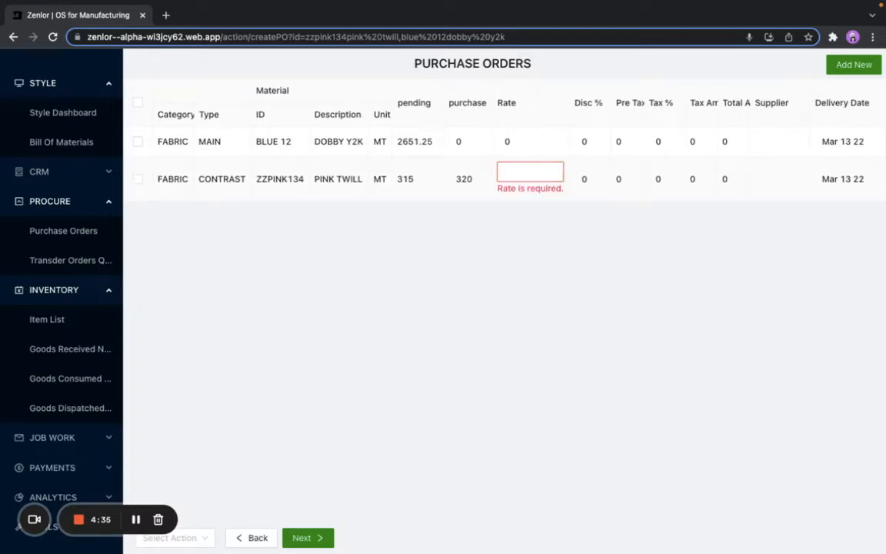
{"action": "type", "text": "35"}
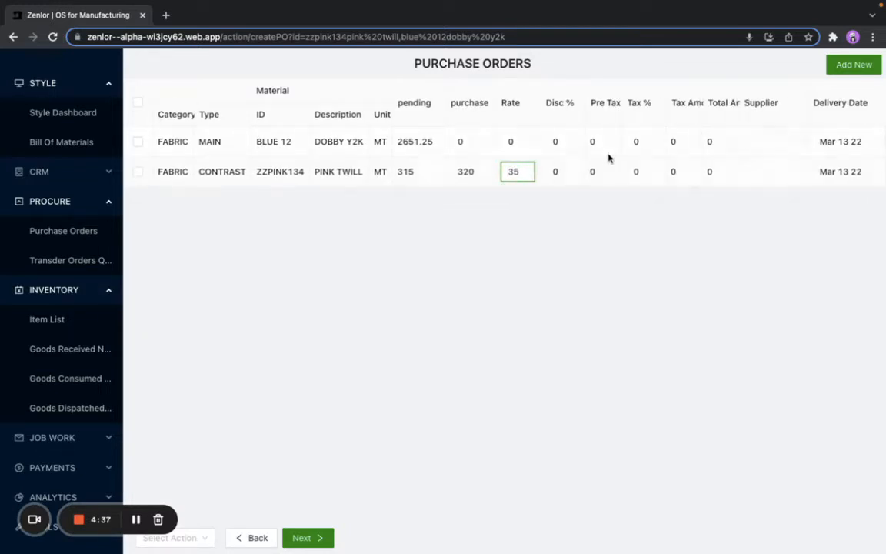
Step: Try to set a 5% discount on the PINK TWILL line
{"action": "left_click", "coordinate": [573, 172]}
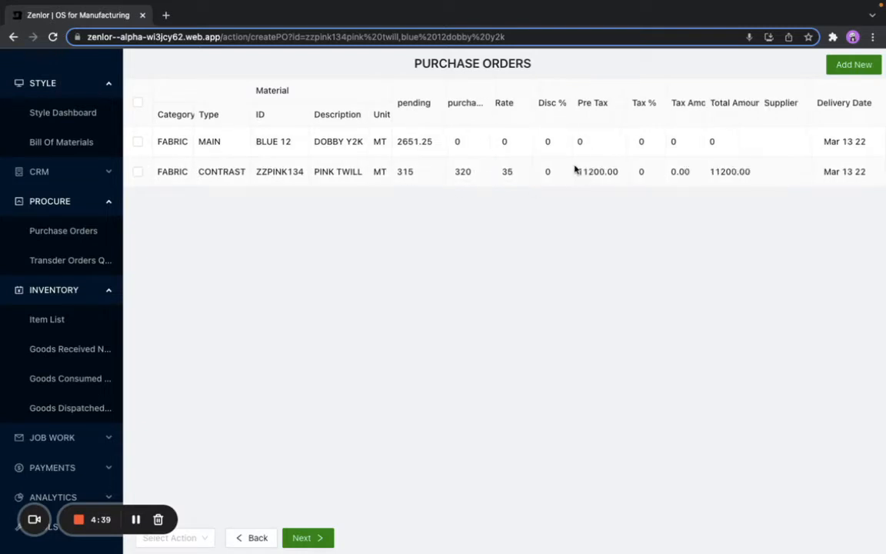
{"action": "key", "text": "BackSpace"}
{"action": "type", "text": "5"}
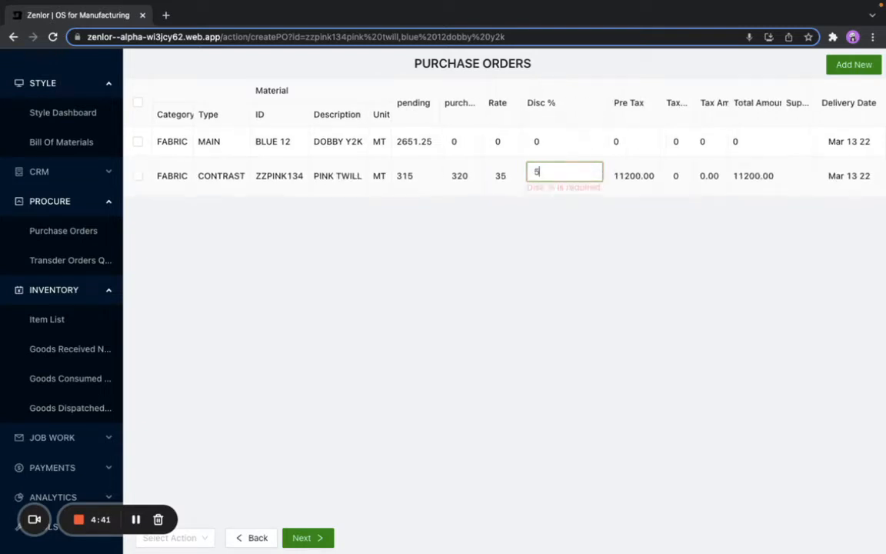
{"action": "key", "text": "Return"}
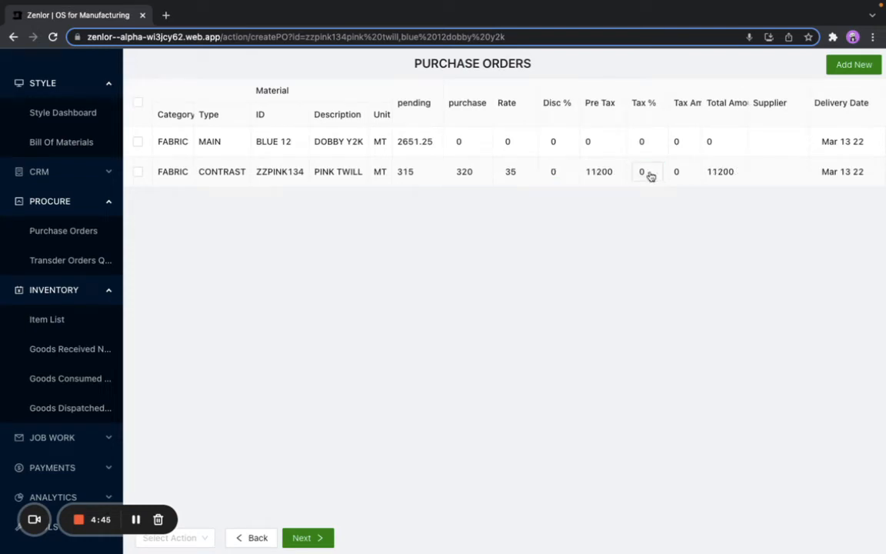
Step: Set the tax to 12% for the PINK TWILL contrast fabric
{"action": "left_click", "coordinate": [646, 174]}
{"action": "key", "text": "BackSpace"}
{"action": "type", "text": "12"}
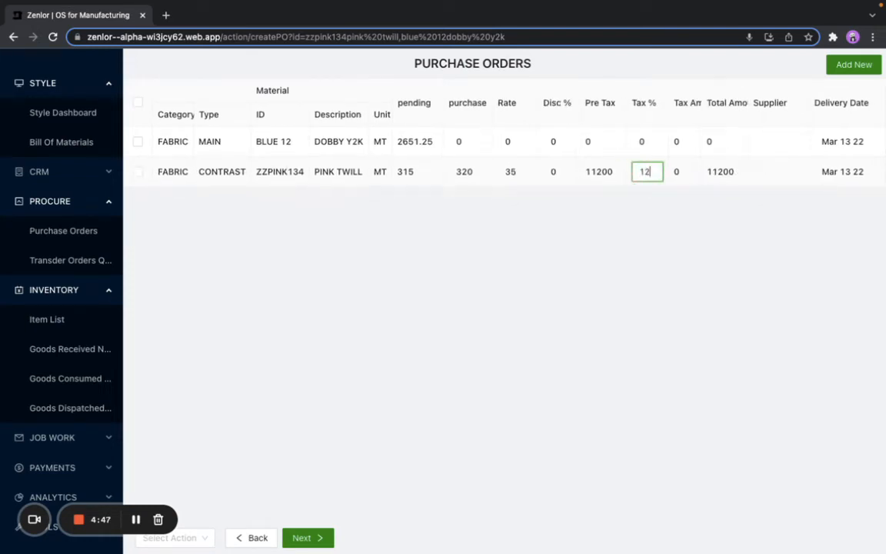
{"action": "left_click", "coordinate": [701, 199]}
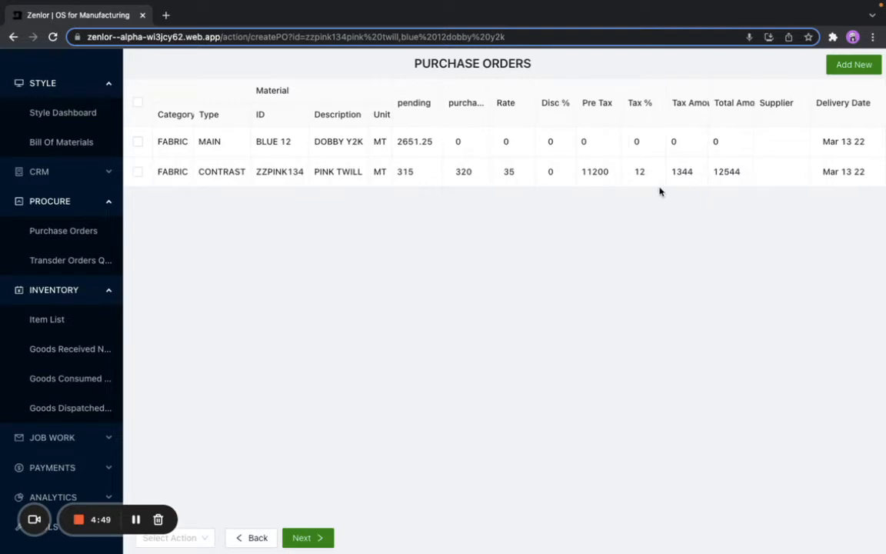
Step: Set the discount to 5% for the PINK TWILL contrast fabric
{"action": "left_click", "coordinate": [568, 171]}
{"action": "key", "text": "BackSpace"}
{"action": "type", "text": "5"}
{"action": "key", "text": "Return"}
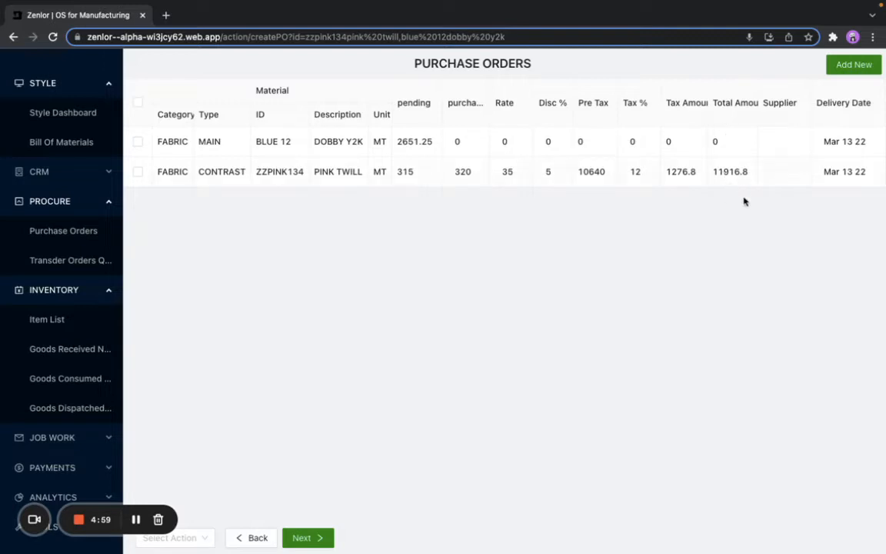
Step: Assign HERSHIL TEXTILES as supplier to the PINK TWILL line and, by searching "text", to the DOBBY Y2K main fabric line
{"action": "left_click", "coordinate": [796, 172]}
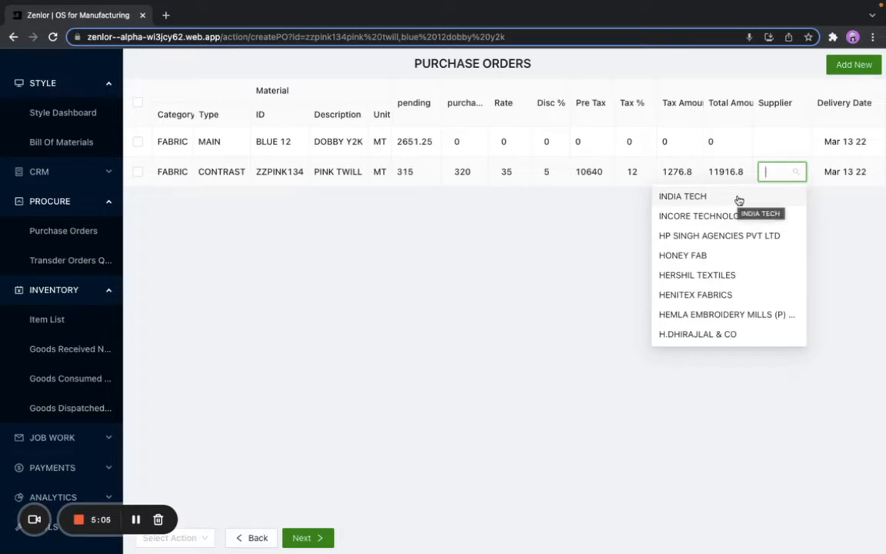
{"action": "left_click", "coordinate": [731, 278]}
{"action": "left_click", "coordinate": [799, 142]}
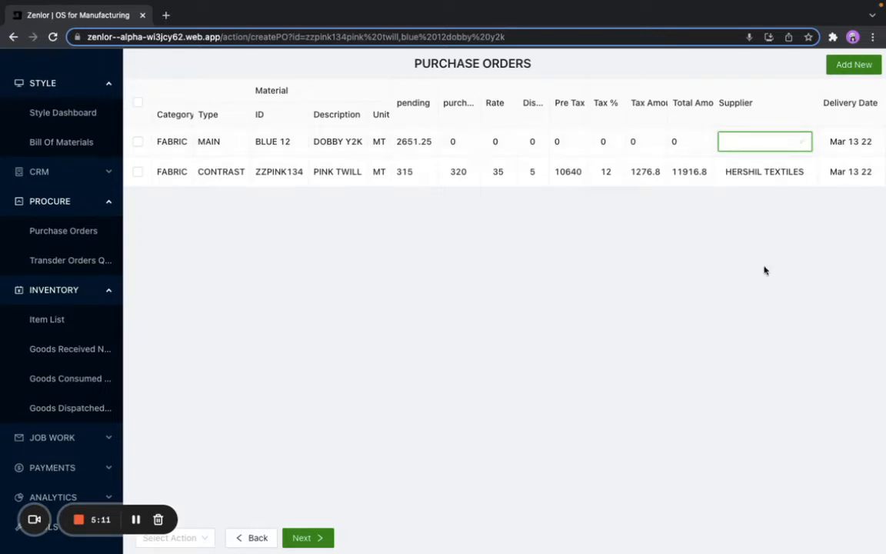
{"action": "type", "text": "tex"}
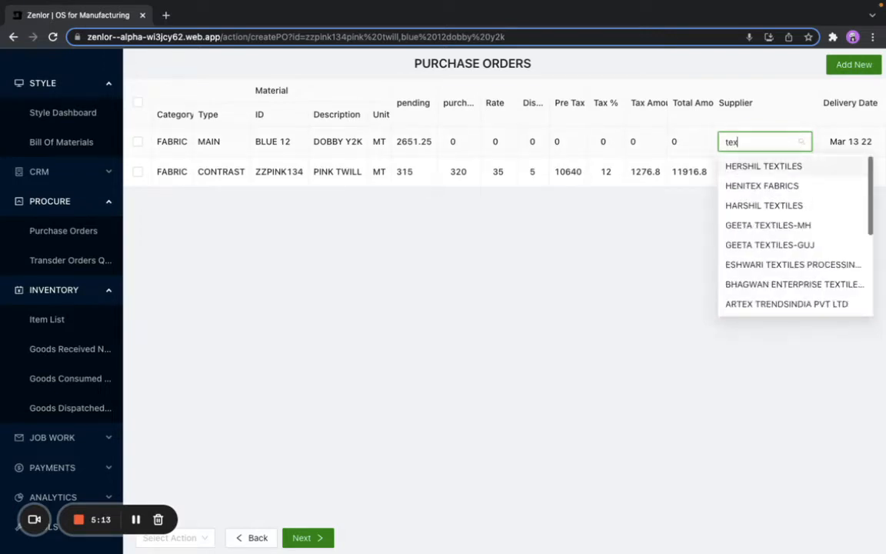
{"action": "type", "text": "t"}
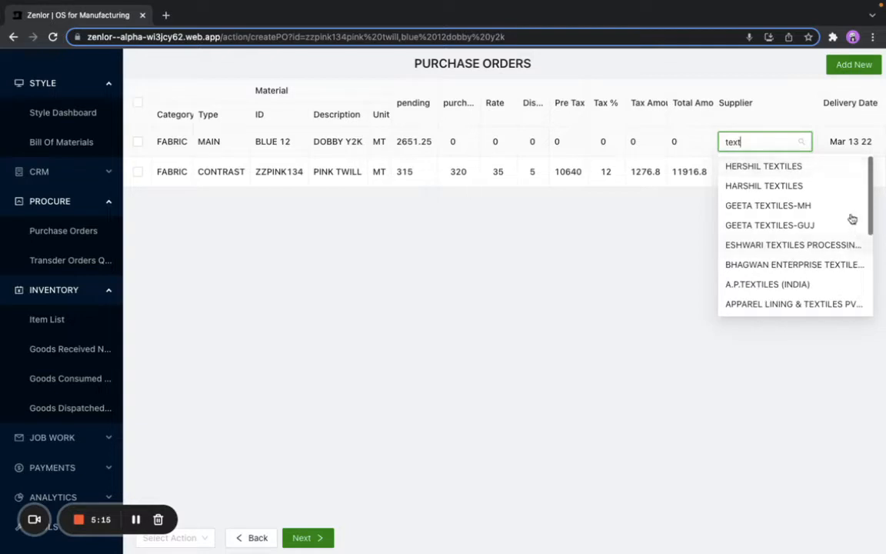
{"action": "left_click", "coordinate": [803, 167]}
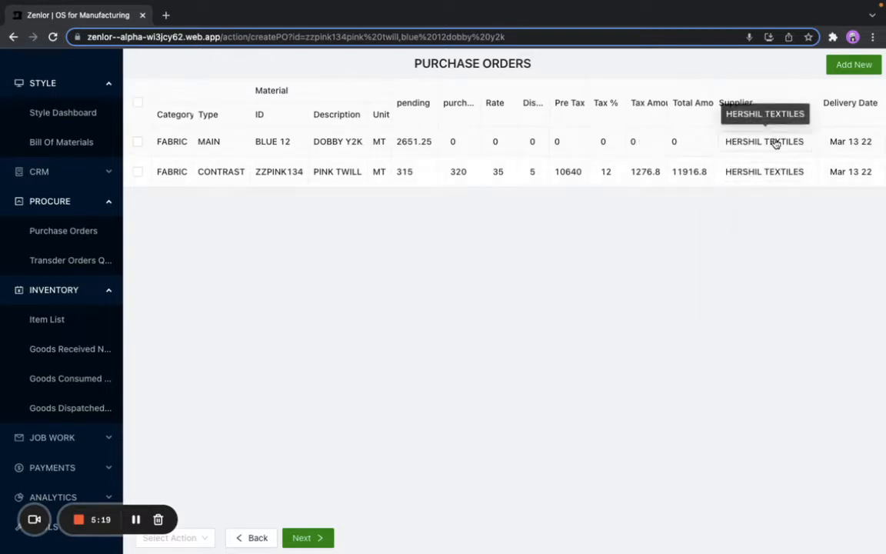
Step: Change the supplier of the DOBBY Y2K main fabric line to GEETA TEXTILES-MH, searching for "textil"
{"action": "left_click", "coordinate": [773, 141]}
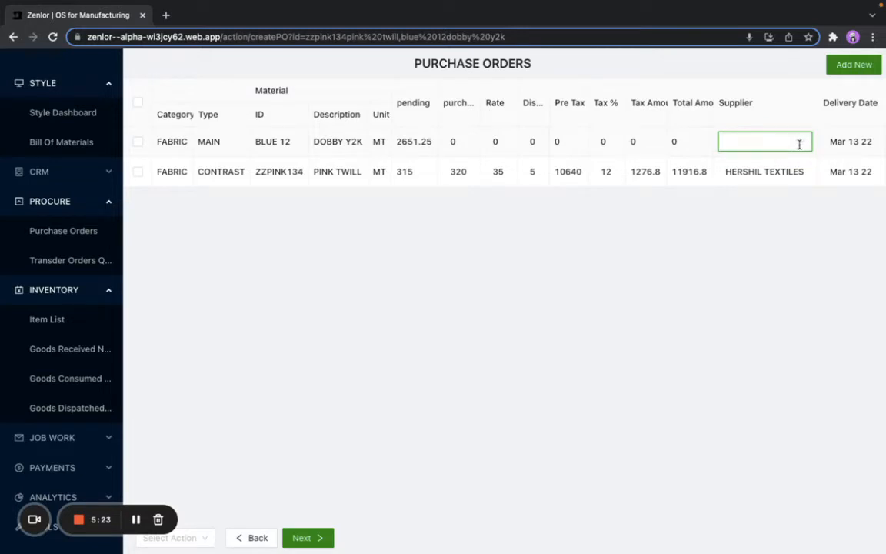
{"action": "type", "text": "textil"}
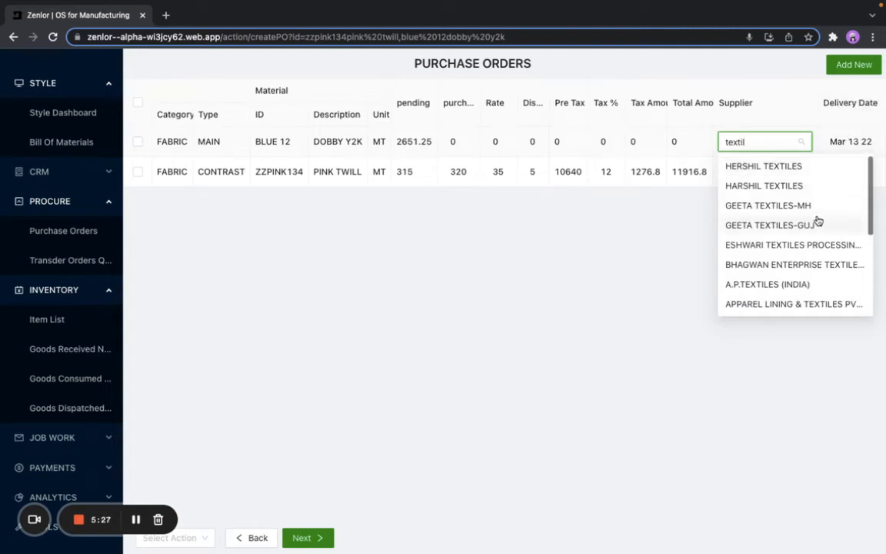
{"action": "left_click", "coordinate": [765, 206]}
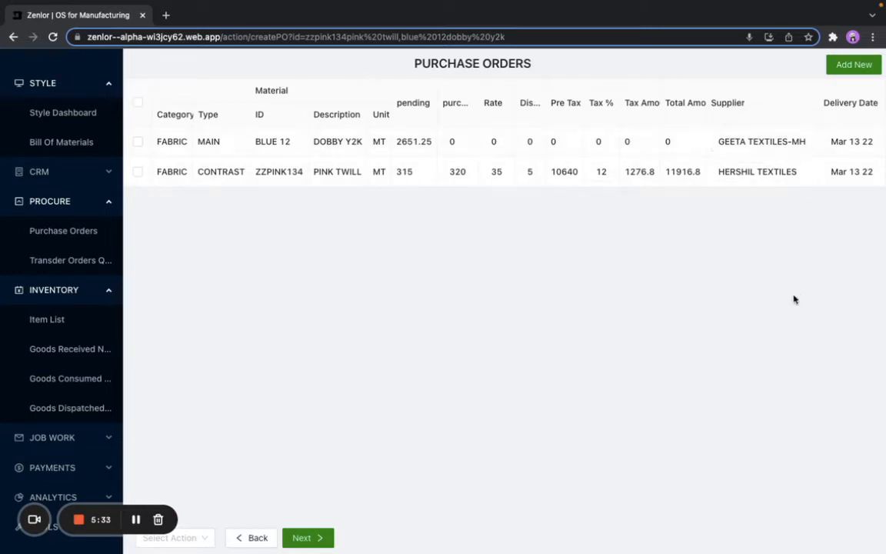
Step: Set the DOBBY Y2K main fabric line's purchase quantity to 3000 and its rate to 40
{"action": "left_click", "coordinate": [460, 141]}
{"action": "key", "text": "BackSpace"}
{"action": "type", "text": "3"}
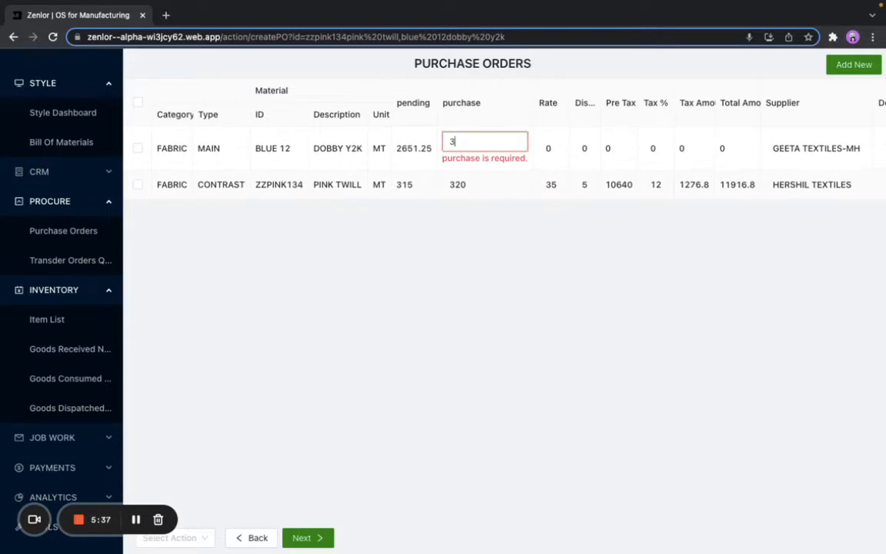
{"action": "type", "text": "00000"}
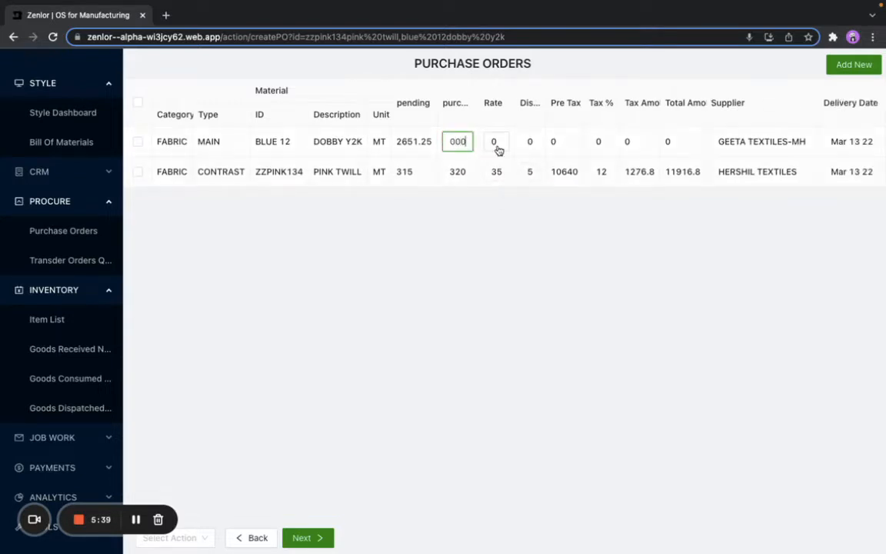
{"action": "left_click", "coordinate": [497, 142]}
{"action": "key", "text": "BackSpace"}
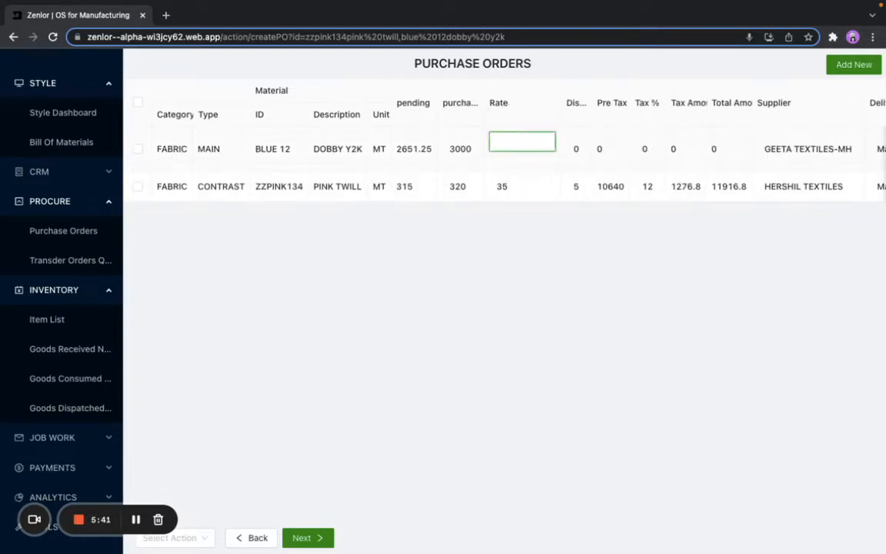
{"action": "type", "text": "40"}
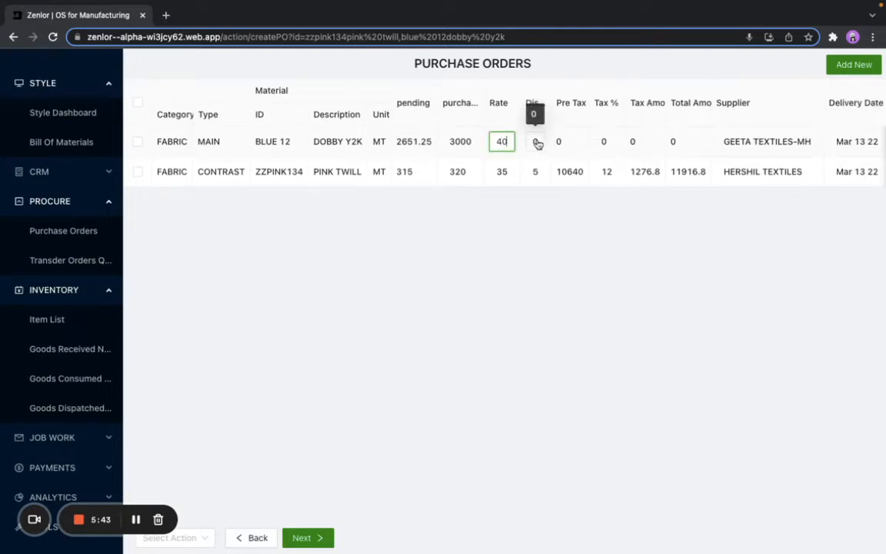
Step: Set the tax to 12% for the DOBBY Y2K main fabric
{"action": "left_click", "coordinate": [606, 139]}
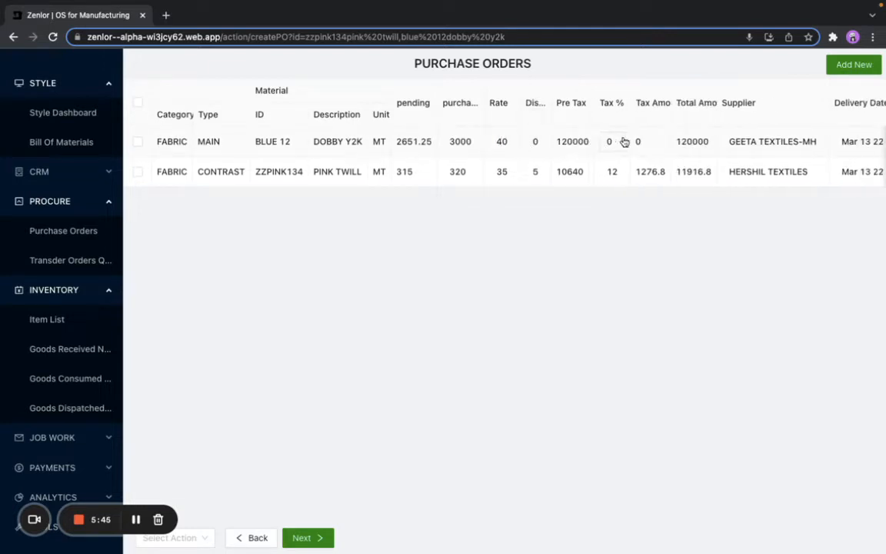
{"action": "left_click", "coordinate": [610, 142]}
{"action": "type", "text": "12"}
{"action": "left_click", "coordinate": [662, 220]}
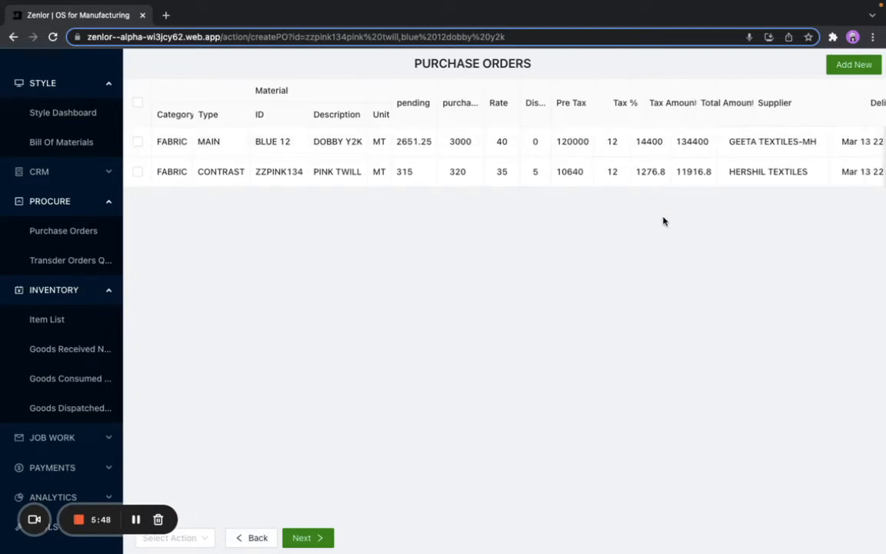
Step: Set the delivery date of the DOBBY Y2K main fabric line to 26 May 2022
{"action": "left_click", "coordinate": [861, 141]}
{"action": "left_click", "coordinate": [858, 141]}
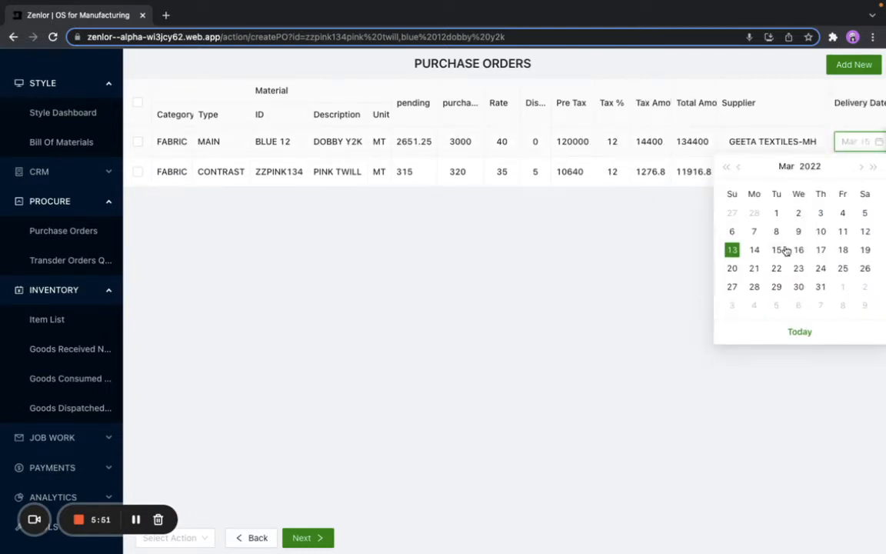
{"action": "left_click", "coordinate": [859, 169]}
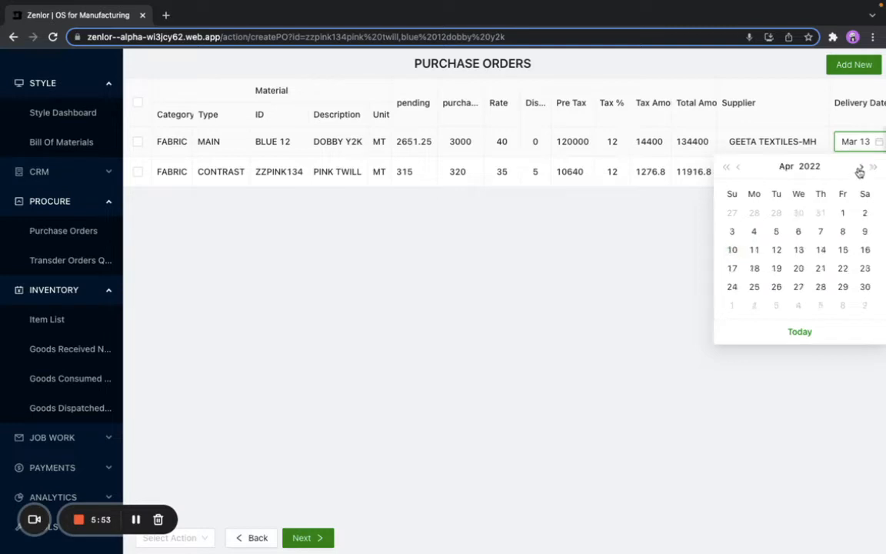
{"action": "left_click", "coordinate": [858, 169]}
{"action": "left_click", "coordinate": [820, 266]}
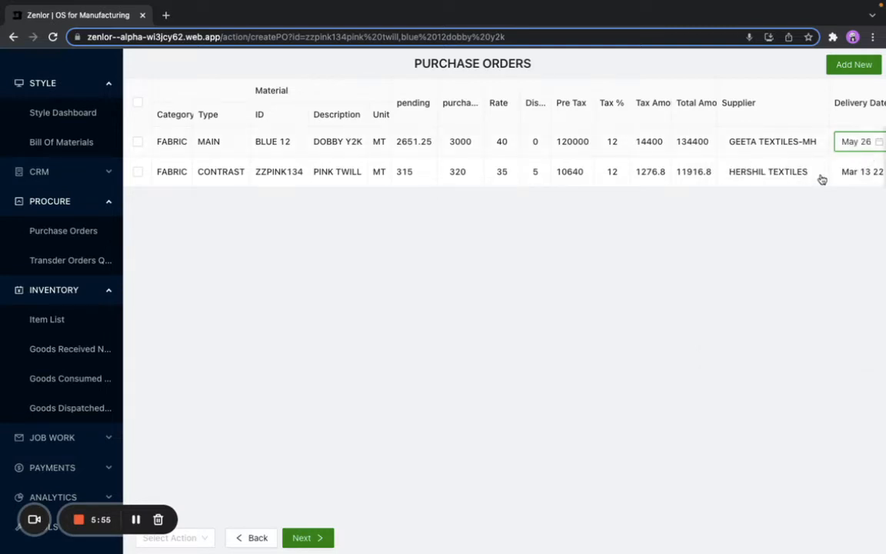
Step: Set the delivery date of the PINK TWILL contrast fabric line to 25 May 2022
{"action": "scroll", "coordinate": [821, 177], "scroll_direction": "right", "scroll_amount": 1}
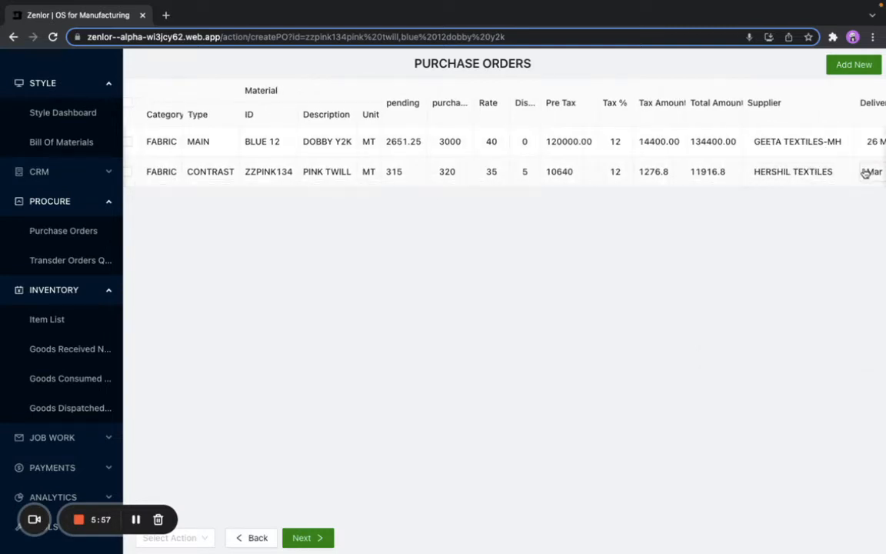
{"action": "left_click", "coordinate": [854, 172]}
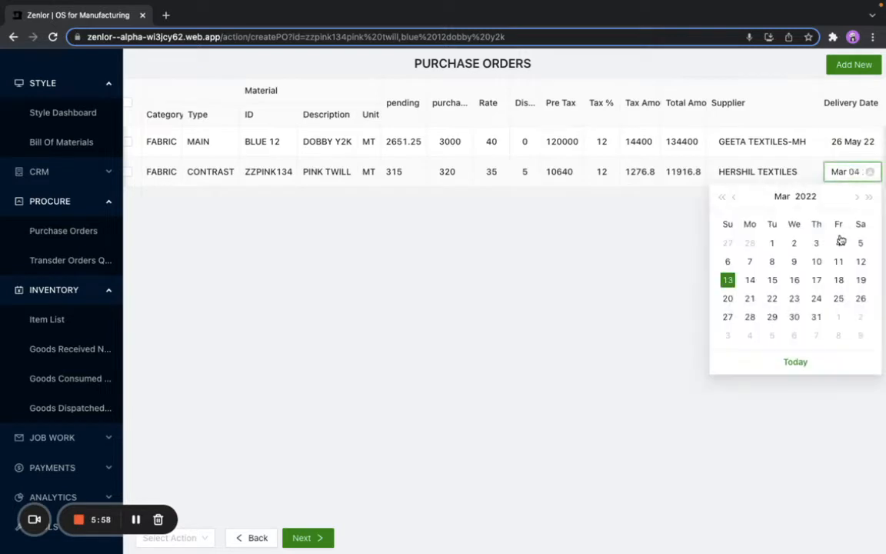
{"action": "left_click", "coordinate": [858, 198]}
{"action": "left_click", "coordinate": [857, 199]}
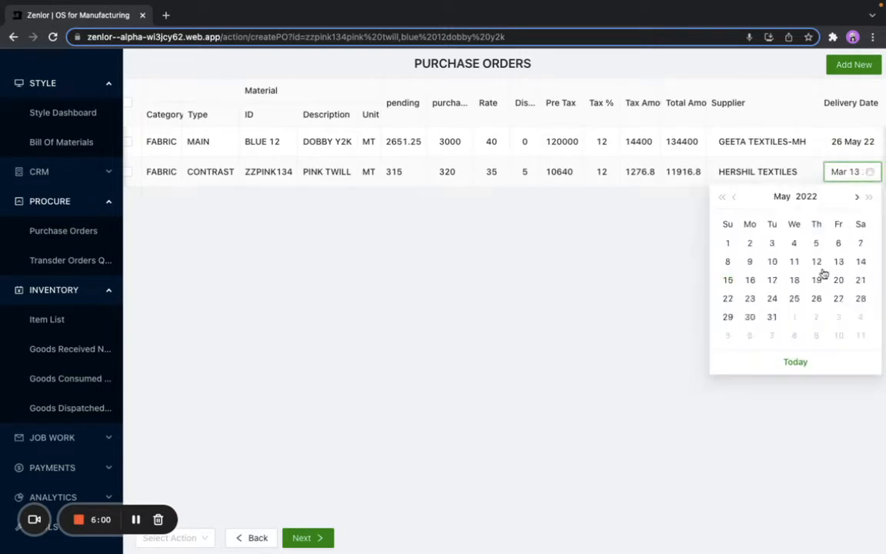
{"action": "left_click", "coordinate": [795, 299]}
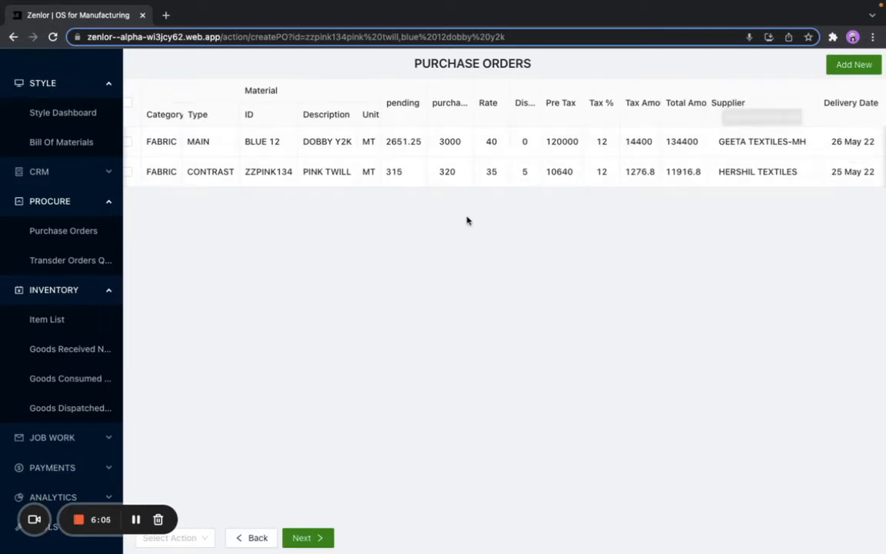
Step: Select both fabric lines and submit them with the Download PO action
{"action": "scroll", "coordinate": [533, 162], "scroll_direction": "left", "scroll_amount": 1}
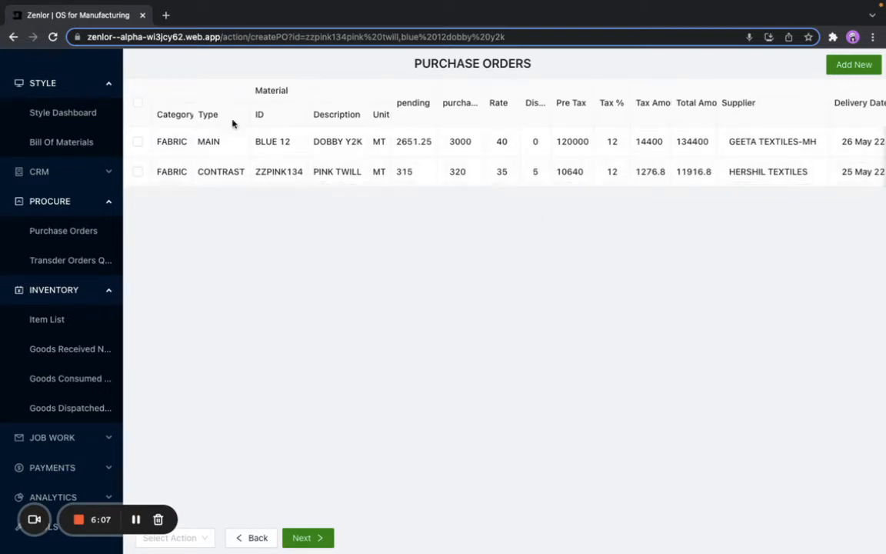
{"action": "left_click", "coordinate": [136, 102]}
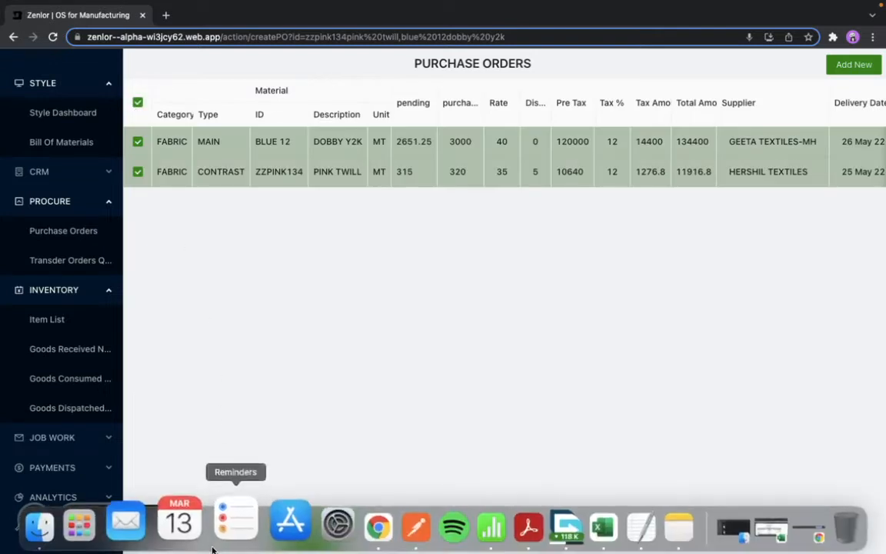
{"action": "left_click", "coordinate": [205, 536]}
{"action": "left_click", "coordinate": [194, 511]}
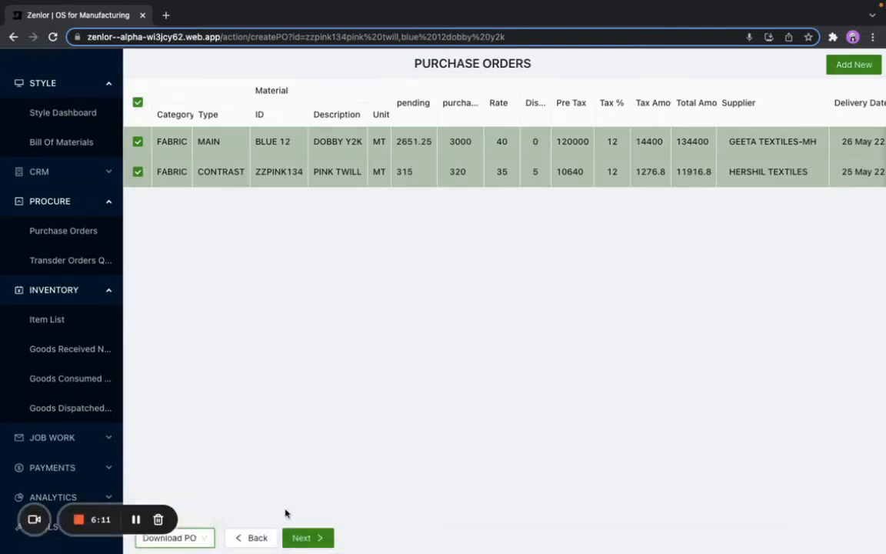
{"action": "left_click", "coordinate": [308, 537]}
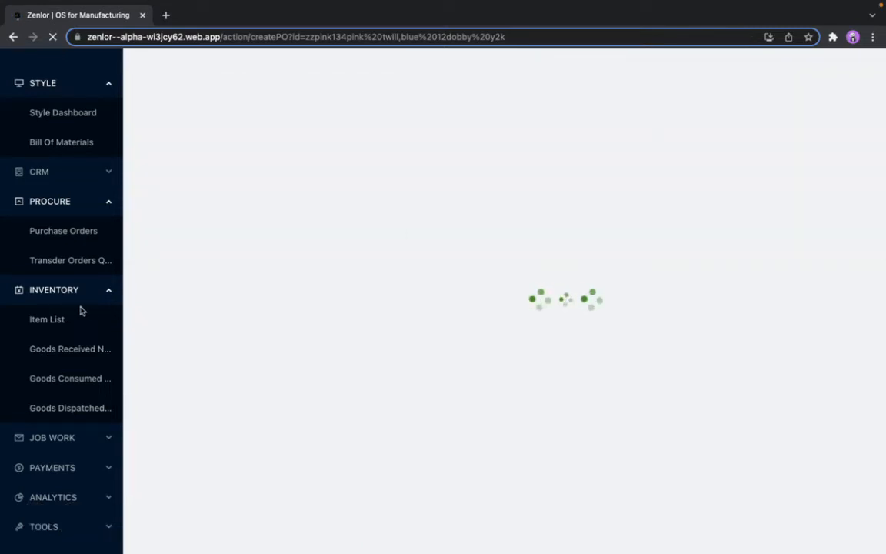
Step: Download the Geeta Textiles-MH order from the purchase orders list and open the spreadsheet in Excel
{"action": "left_click", "coordinate": [71, 237]}
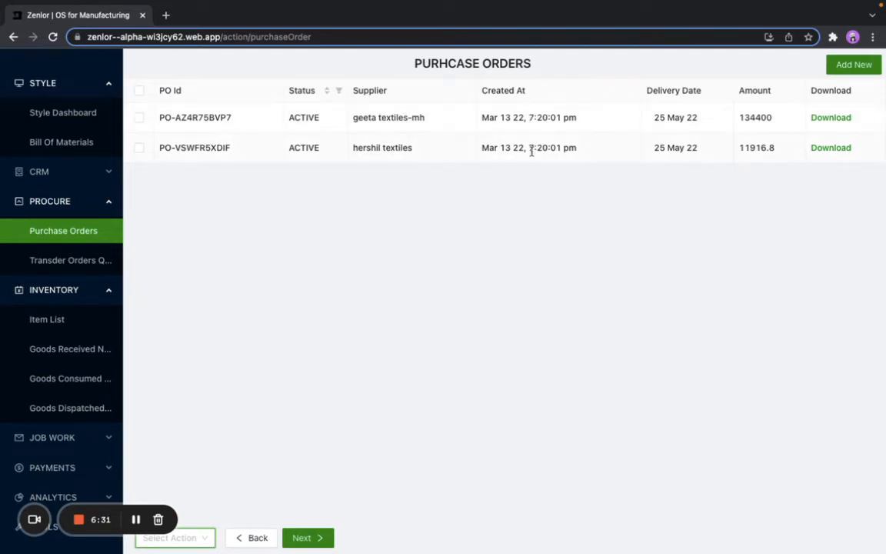
{"action": "left_click", "coordinate": [834, 122]}
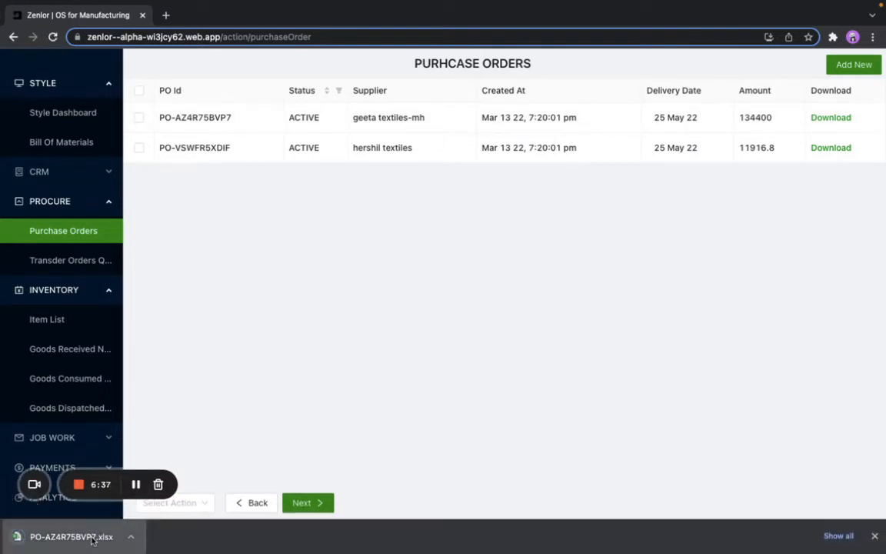
{"action": "left_click", "coordinate": [71, 536]}
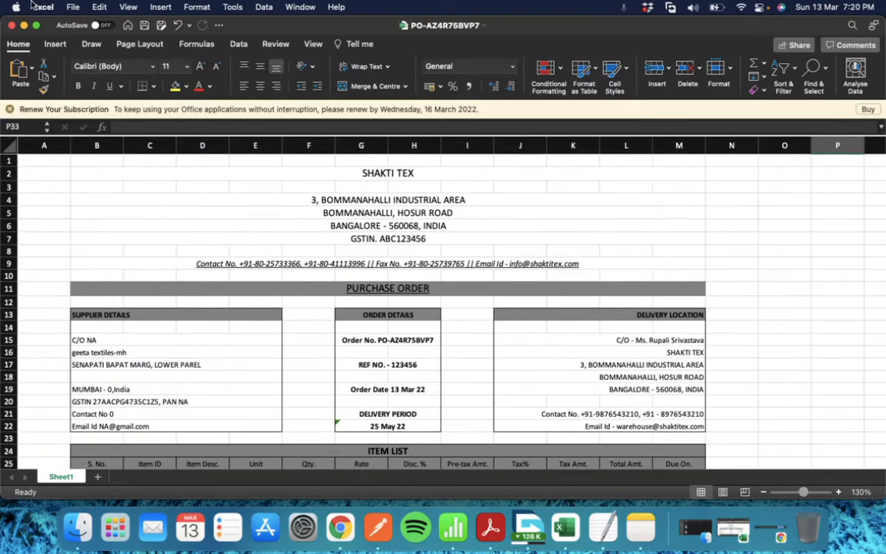
Step: Examine the purchase order spreadsheet full screen: supplier, order and delivery details, item list, payment terms and conditions
{"action": "left_click", "coordinate": [38, 26]}
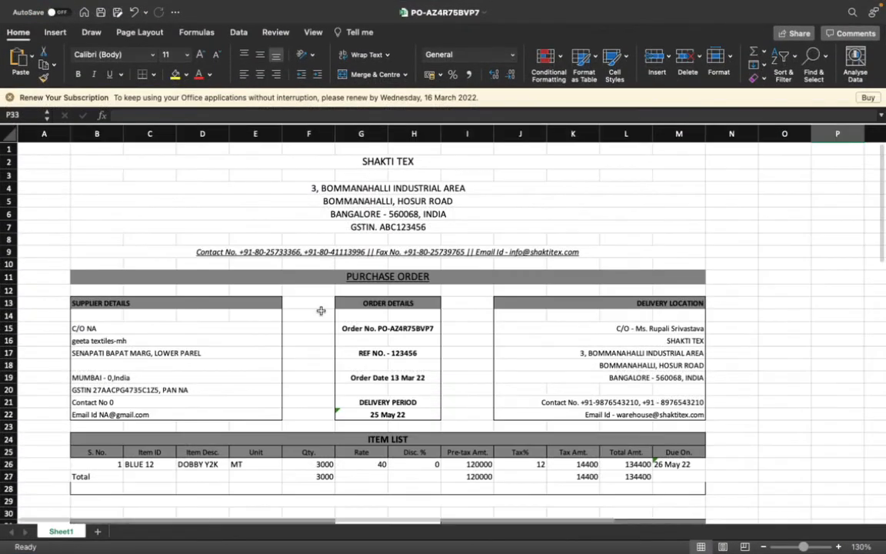
{"action": "scroll", "coordinate": [320, 310], "scroll_direction": "down", "scroll_amount": 3}
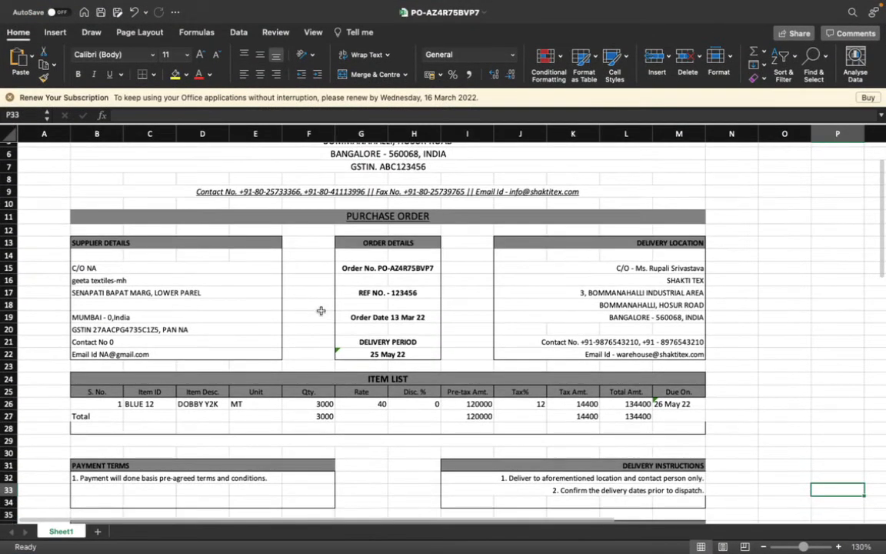
{"action": "scroll", "coordinate": [321, 310], "scroll_direction": "down", "scroll_amount": 5}
{"action": "scroll", "coordinate": [321, 310], "scroll_direction": "up", "scroll_amount": 3}
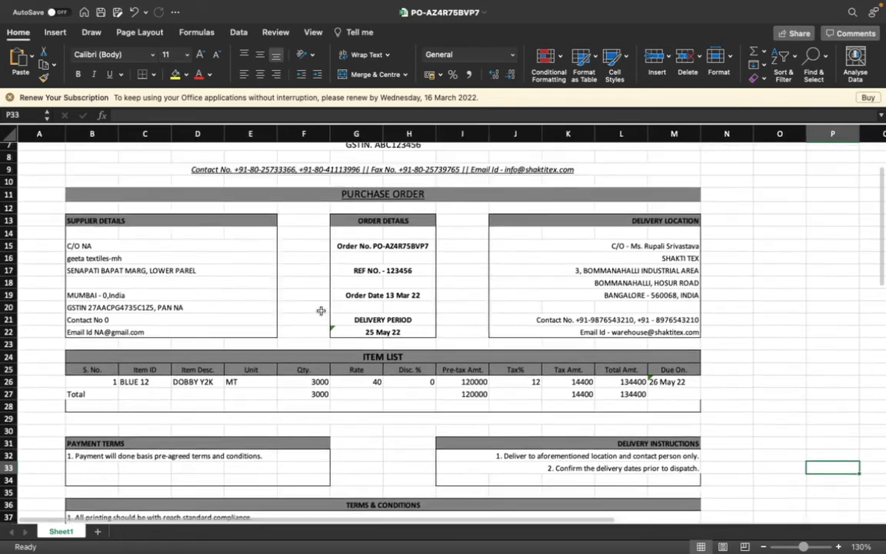
{"action": "scroll", "coordinate": [320, 310], "scroll_direction": "up", "scroll_amount": 2}
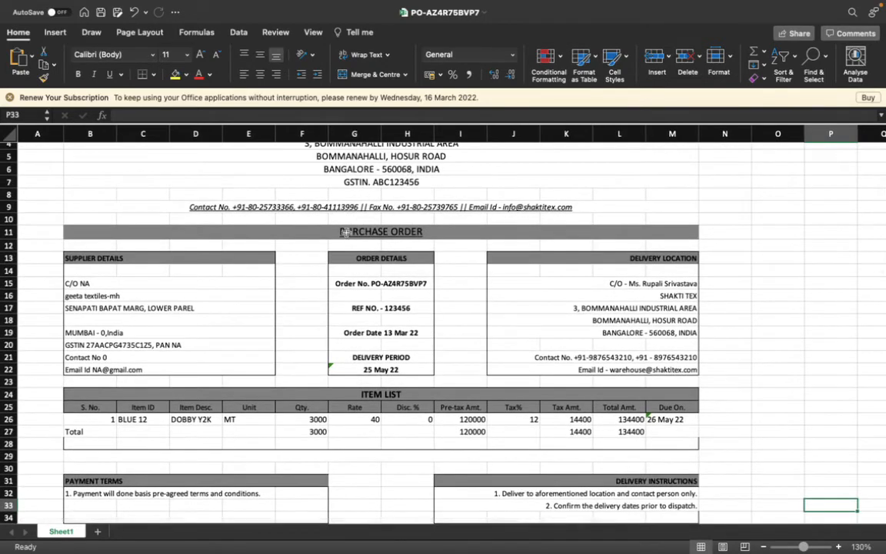
{"action": "scroll", "coordinate": [345, 232], "scroll_direction": "down", "scroll_amount": 5}
{"action": "scroll", "coordinate": [346, 232], "scroll_direction": "down", "scroll_amount": 13}
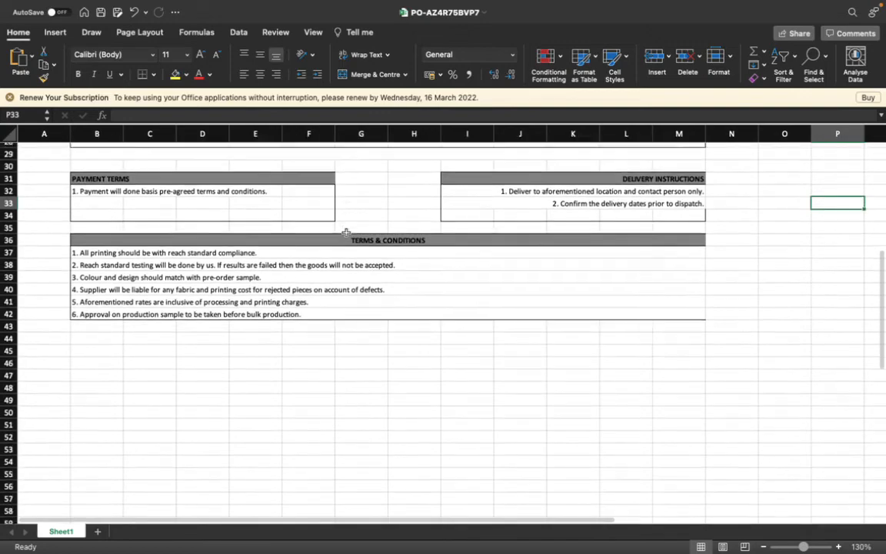
{"action": "scroll", "coordinate": [346, 232], "scroll_direction": "up", "scroll_amount": 20}
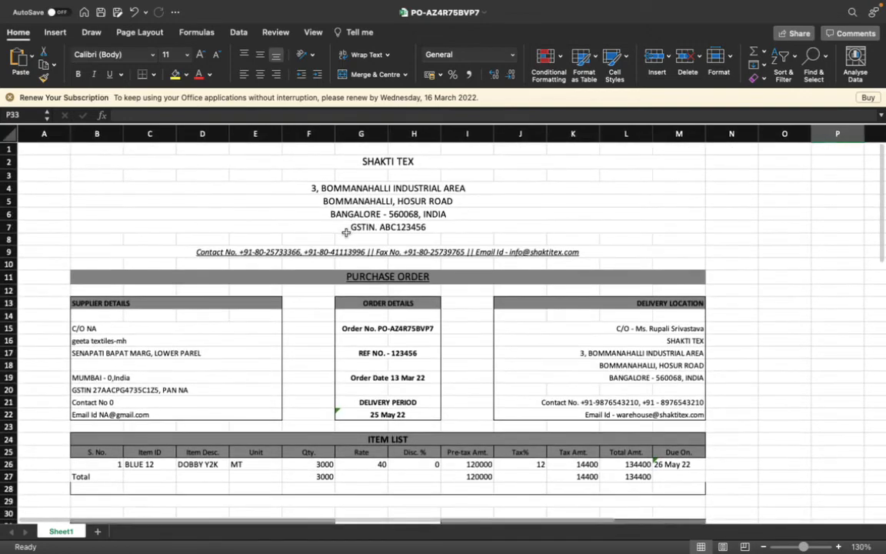
{"action": "scroll", "coordinate": [512, 293], "scroll_direction": "down", "scroll_amount": 6}
{"action": "scroll", "coordinate": [512, 293], "scroll_direction": "down", "scroll_amount": 2}
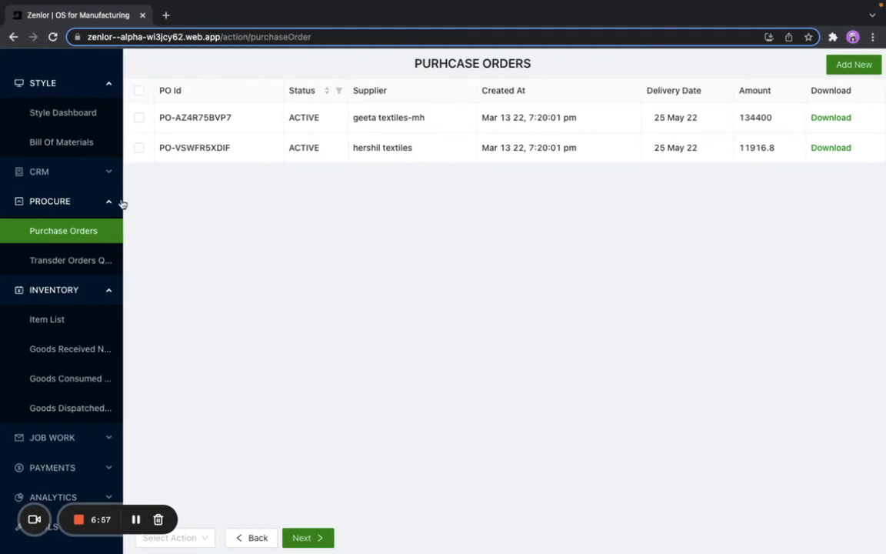
Step: Return to Zenlor's style dashboard and open the bill of materials for ordering style TSTWR12's materials
{"action": "left_click", "coordinate": [66, 114]}
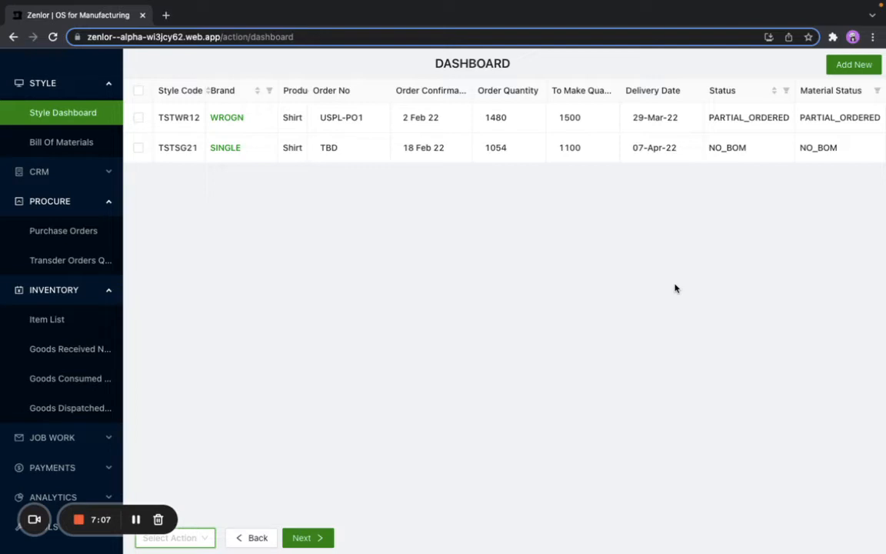
{"action": "left_click", "coordinate": [140, 118]}
{"action": "left_click", "coordinate": [199, 540]}
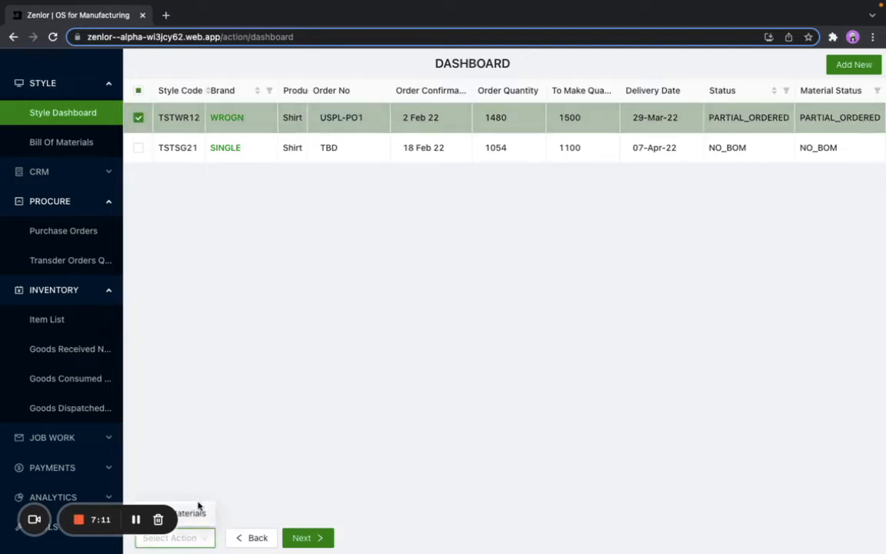
{"action": "left_click", "coordinate": [193, 512]}
{"action": "left_click", "coordinate": [314, 537]}
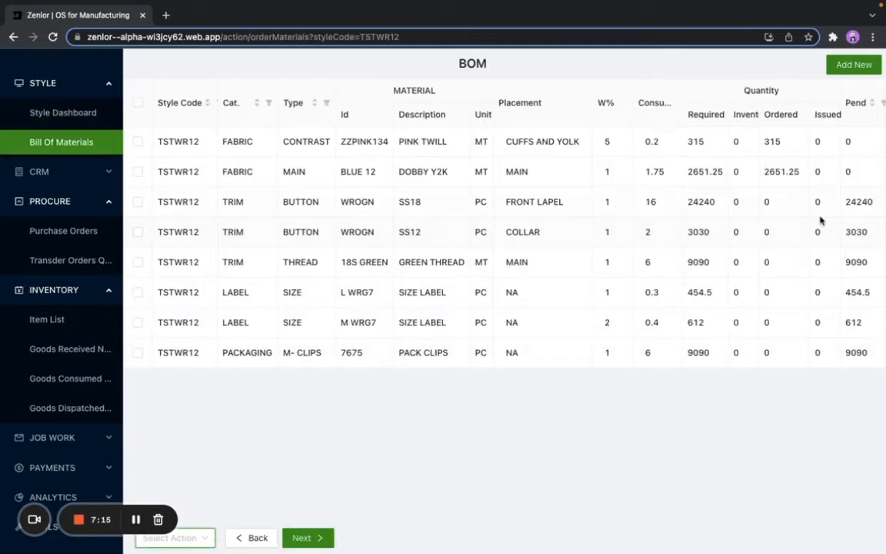
Step: Select every bill of materials line of style TSTWR12 and submit them for purchase order creation
{"action": "left_click", "coordinate": [138, 102]}
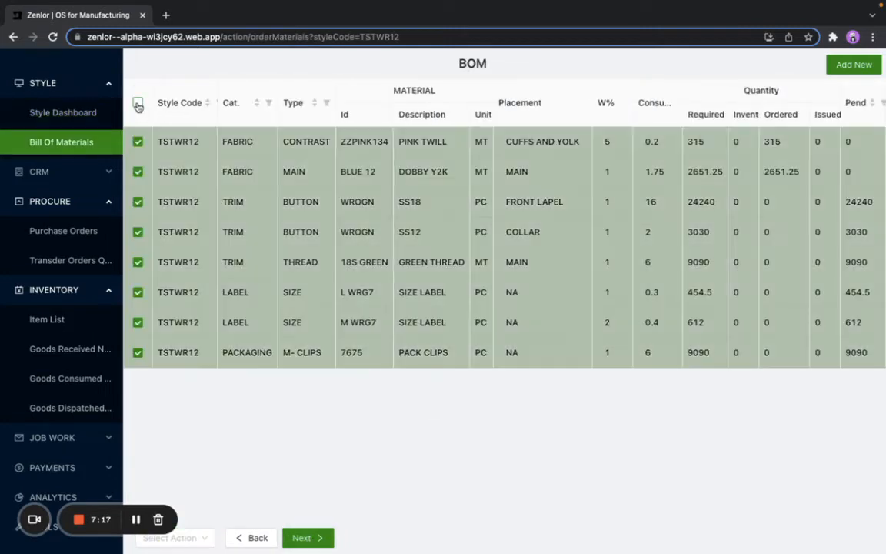
{"action": "left_click", "coordinate": [173, 538]}
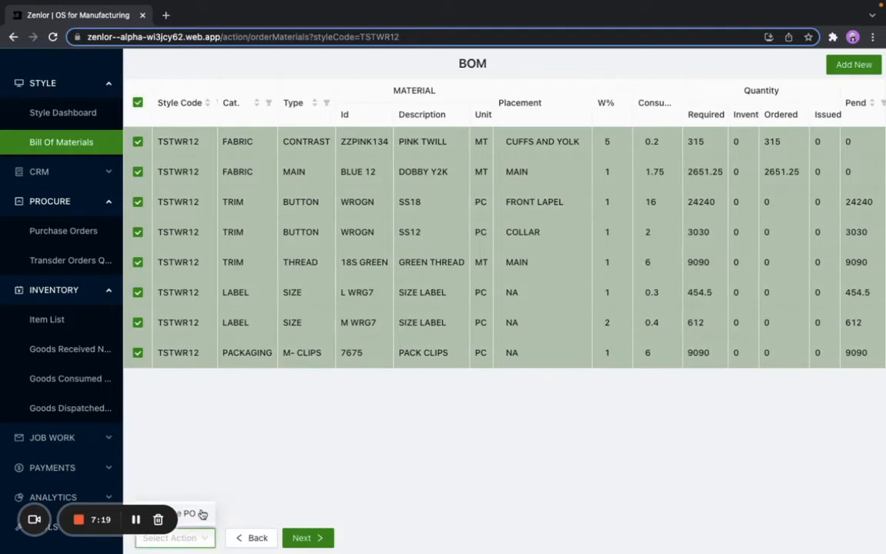
{"action": "left_click", "coordinate": [188, 513]}
{"action": "left_click", "coordinate": [306, 538]}
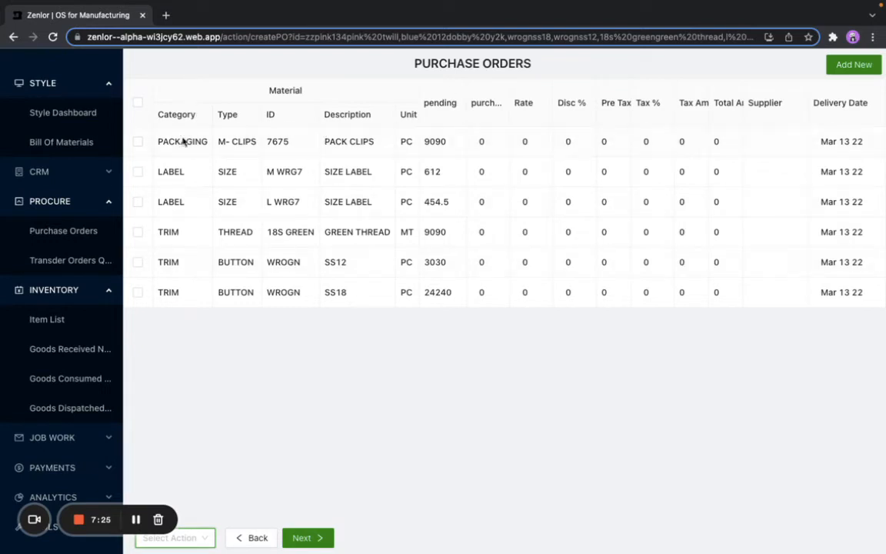
Step: Set the purchase quantity of the pack clips to 10000
{"action": "left_click", "coordinate": [485, 143]}
{"action": "key", "text": "BackSpace"}
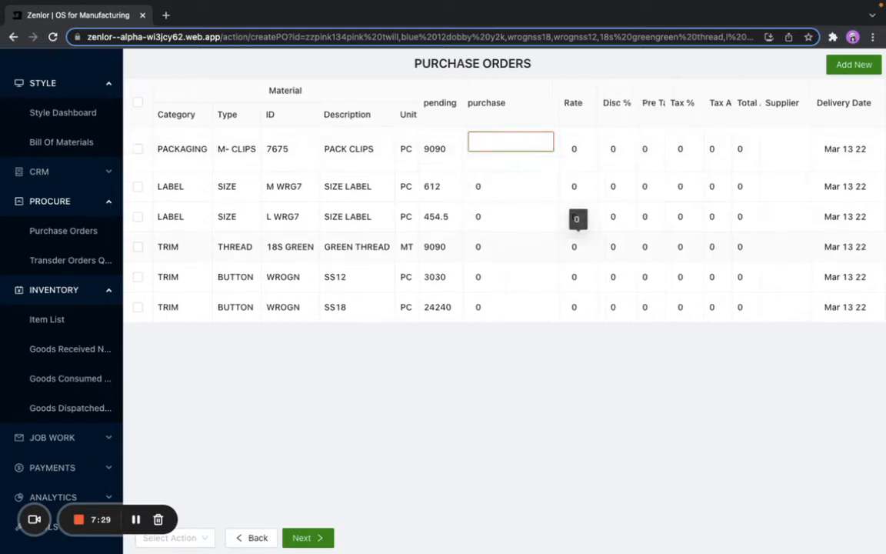
{"action": "type", "text": "100"}
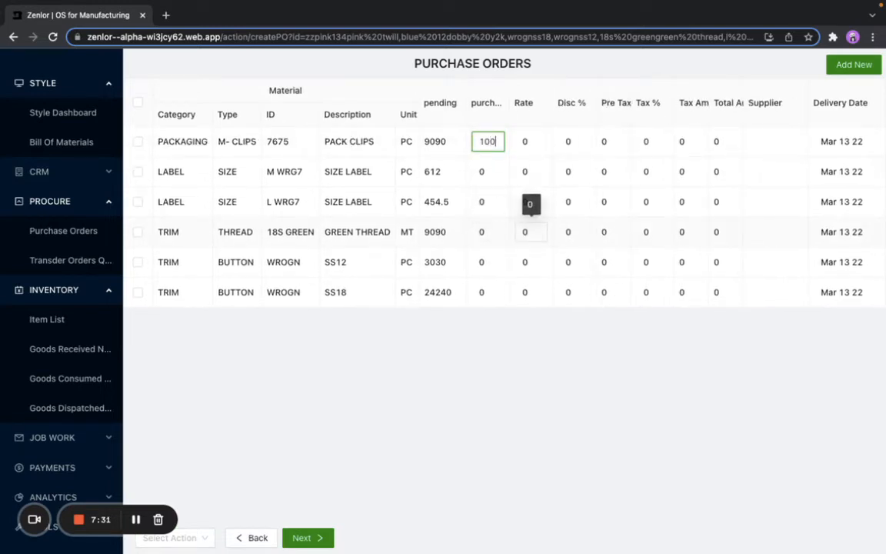
{"action": "type", "text": "00"}
{"action": "left_click", "coordinate": [531, 231]}
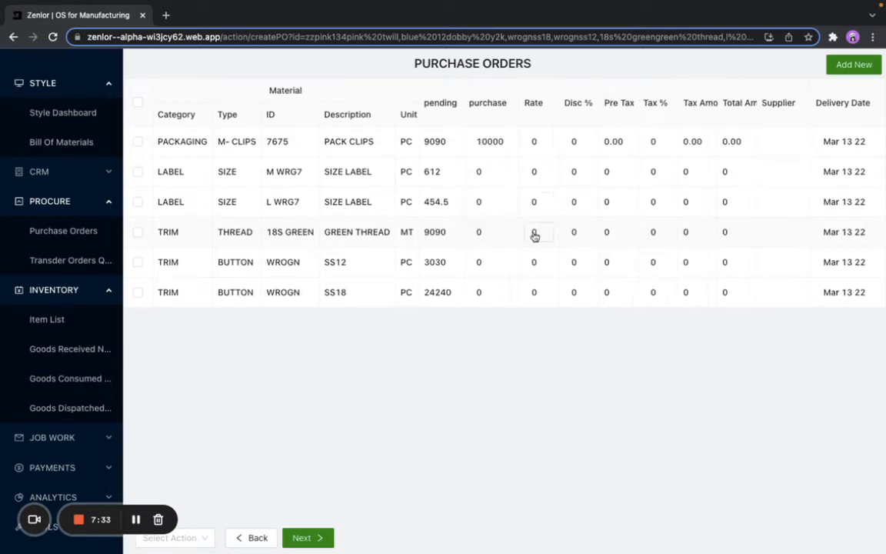
Step: Set the size labels' purchase quantities to 700 for M WRG7 and 500 for L WRG7
{"action": "left_click", "coordinate": [496, 176]}
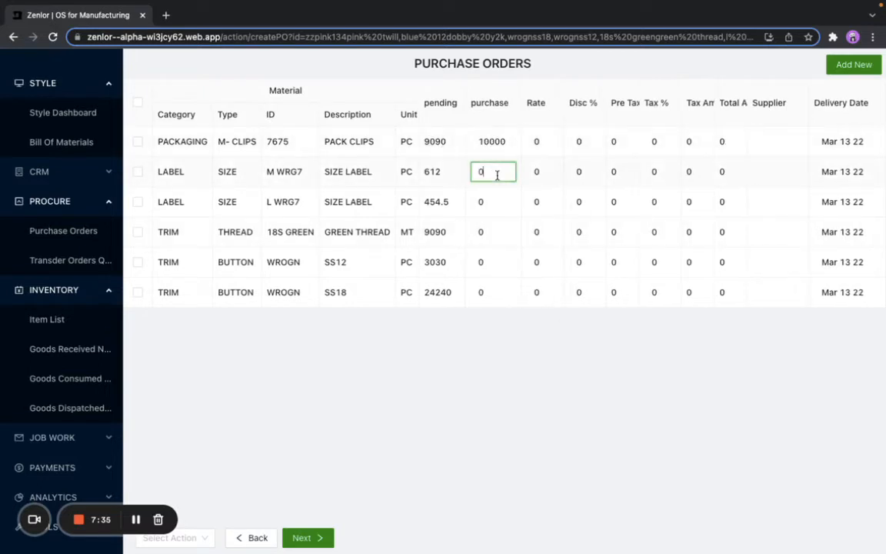
{"action": "key", "text": "BackSpace"}
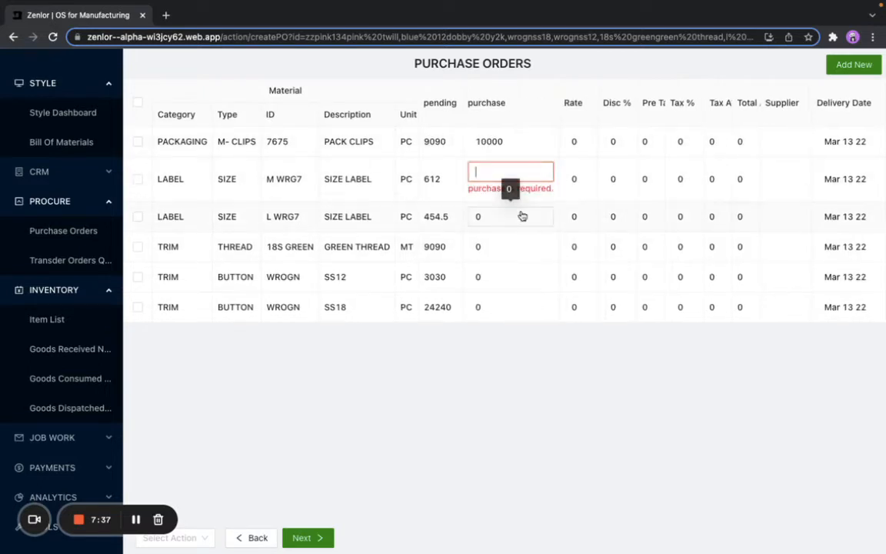
{"action": "type", "text": "700"}
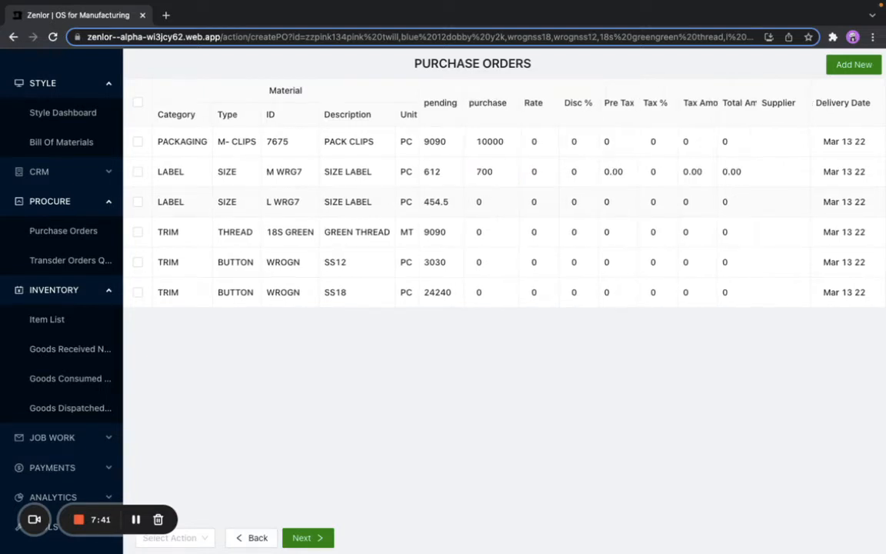
{"action": "left_click", "coordinate": [491, 203]}
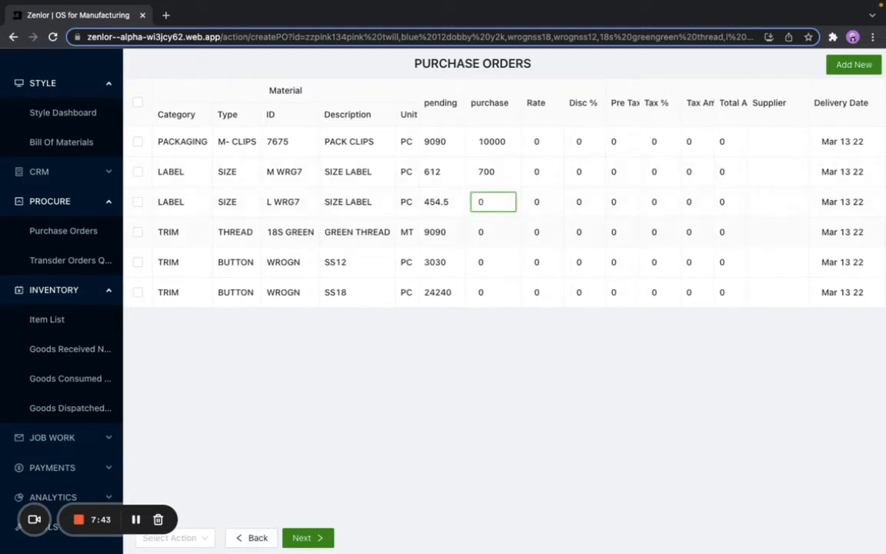
{"action": "key", "text": "BackSpace"}
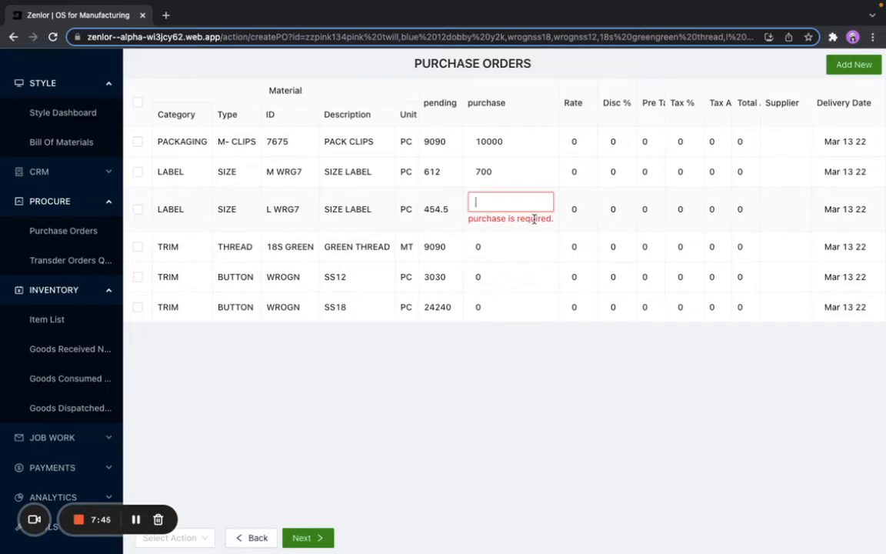
{"action": "type", "text": "500"}
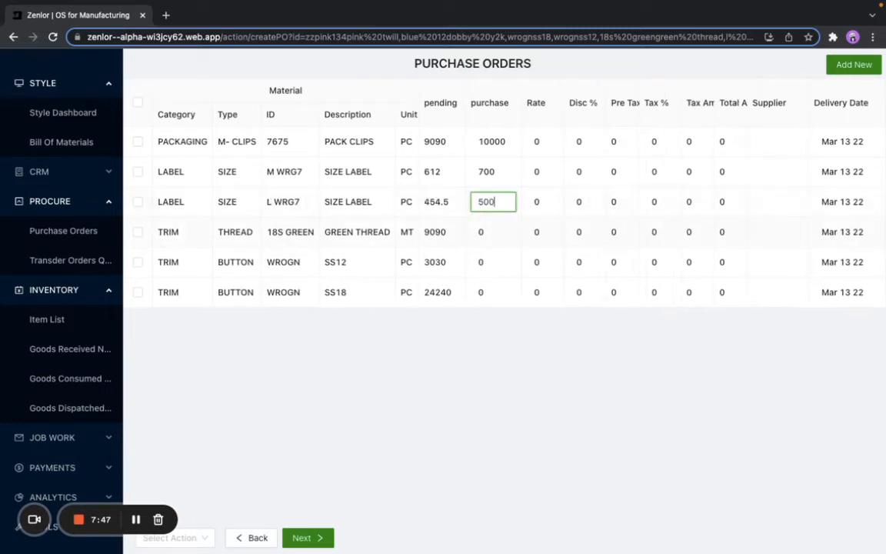
Step: Set the purchase quantity of the green thread to 10000
{"action": "left_click", "coordinate": [494, 234]}
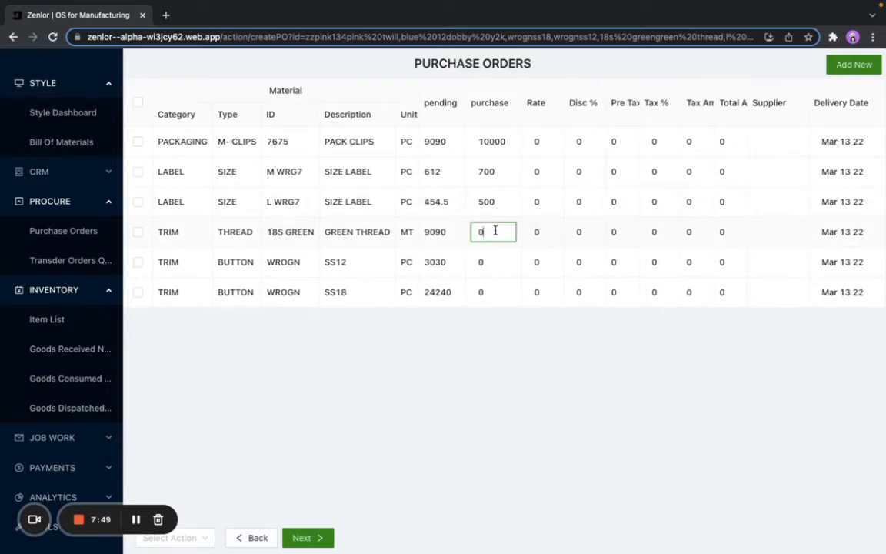
{"action": "key", "text": "BackSpace"}
{"action": "type", "text": "10000"}
Step: Set the WROGN buttons' purchase quantities to 3500 for SS12 and 25000 for SS18
{"action": "left_click", "coordinate": [492, 262]}
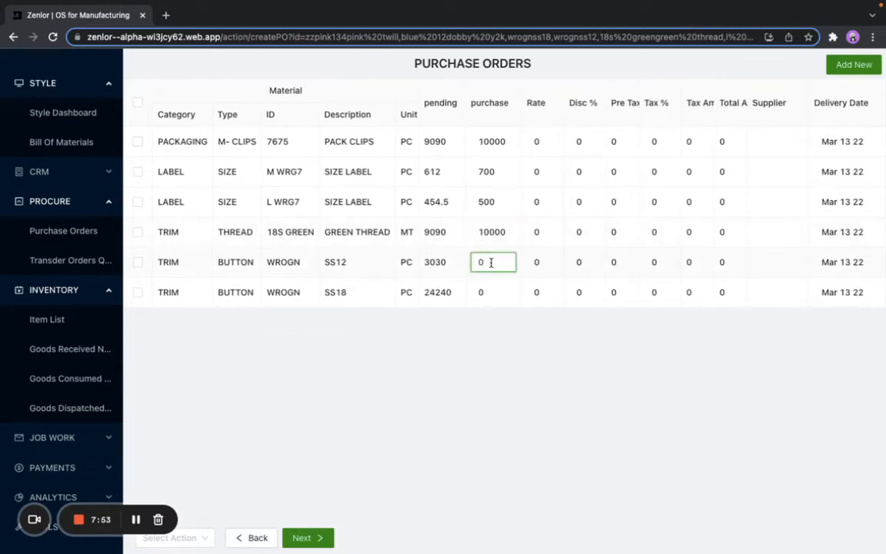
{"action": "key", "text": "BackSpace"}
{"action": "type", "text": "3"}
{"action": "left_click", "coordinate": [489, 292]}
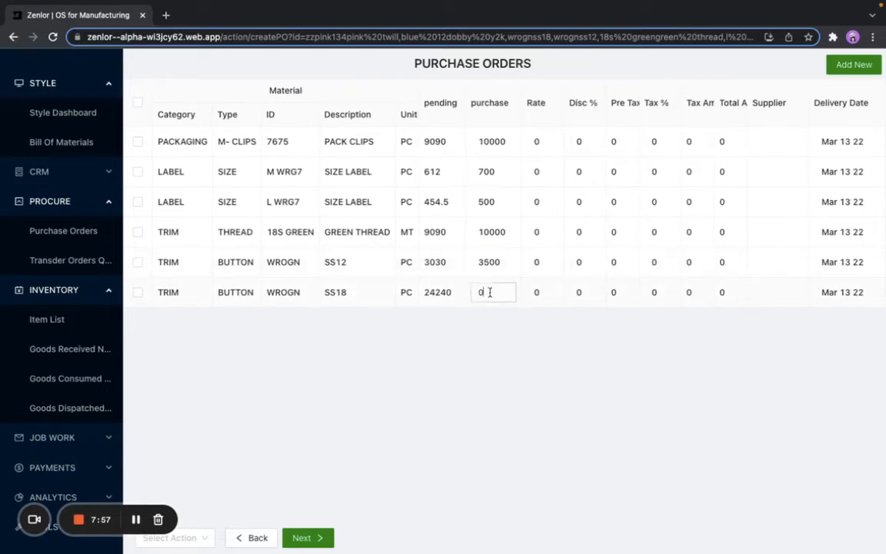
{"action": "key", "text": "BackSpace"}
{"action": "type", "text": "25000"}
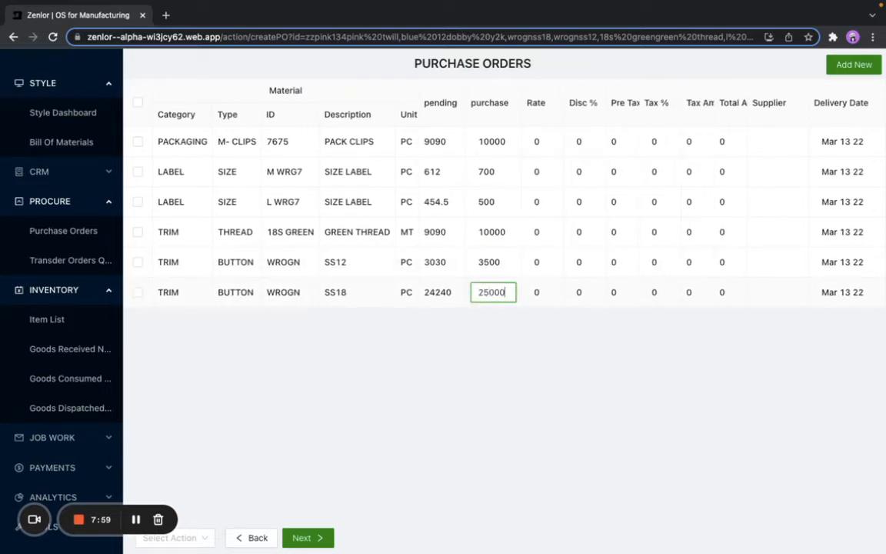
{"action": "key", "text": "Return"}
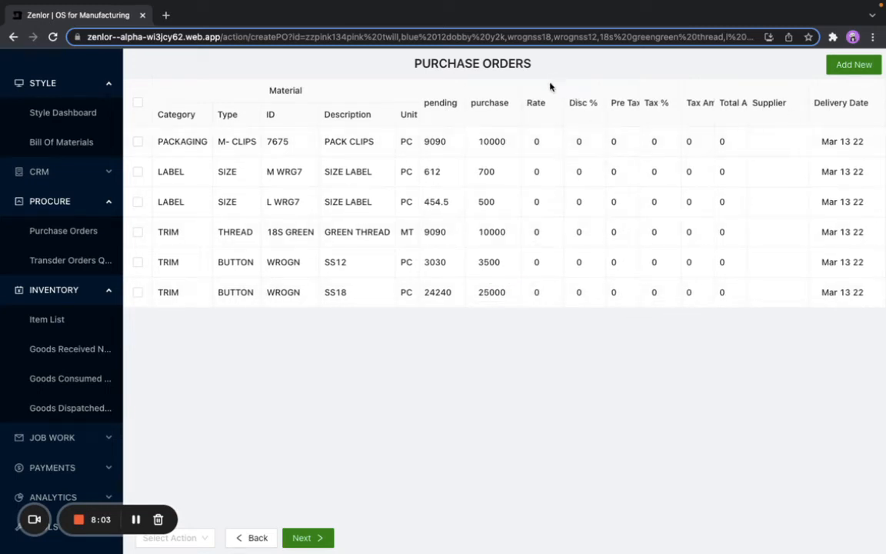
Step: Assign INDIA TECH as the supplier for the pack clips and both size labels
{"action": "left_click", "coordinate": [788, 143]}
{"action": "left_click", "coordinate": [795, 142]}
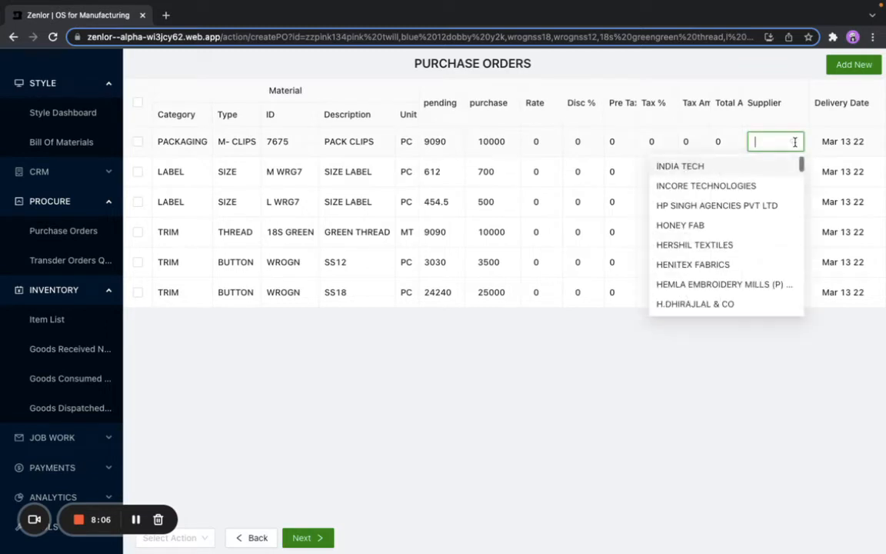
{"action": "left_click", "coordinate": [741, 167]}
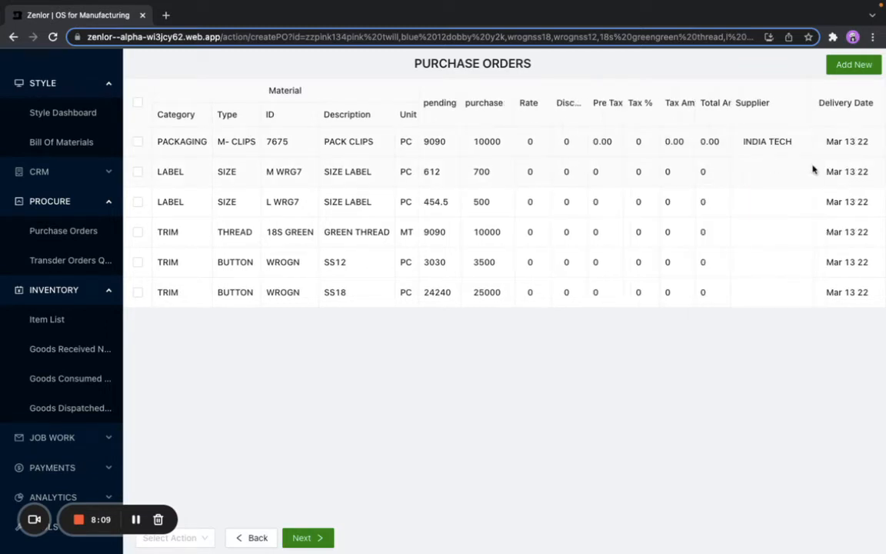
{"action": "left_click", "coordinate": [799, 171]}
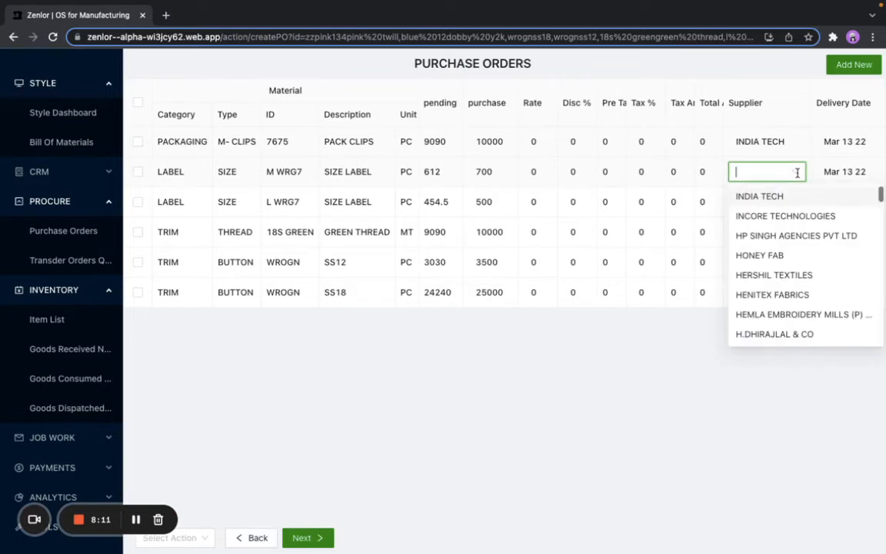
{"action": "left_click", "coordinate": [748, 197]}
{"action": "left_click", "coordinate": [798, 201]}
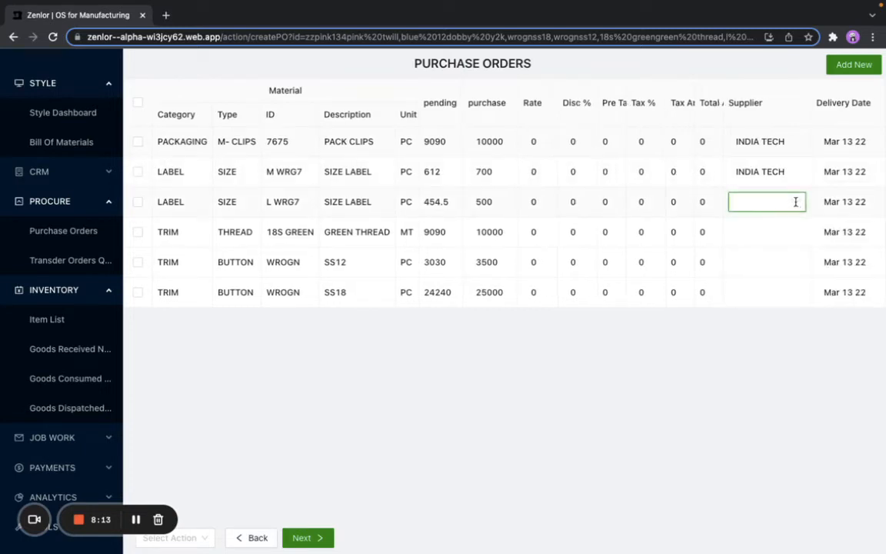
{"action": "left_click", "coordinate": [751, 228]}
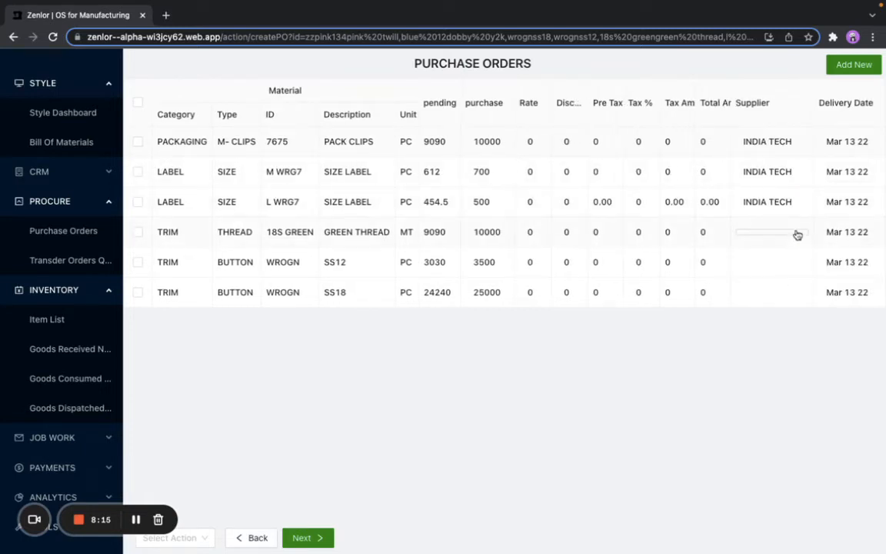
Step: Assign INDIA TECH as the supplier for the green thread and both WROGN buttons
{"action": "left_click", "coordinate": [771, 230]}
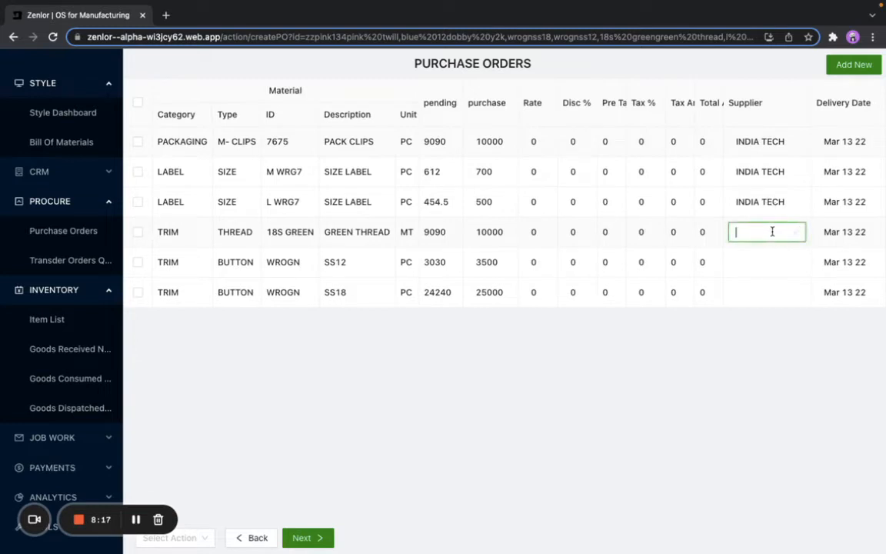
{"action": "left_click", "coordinate": [768, 257]}
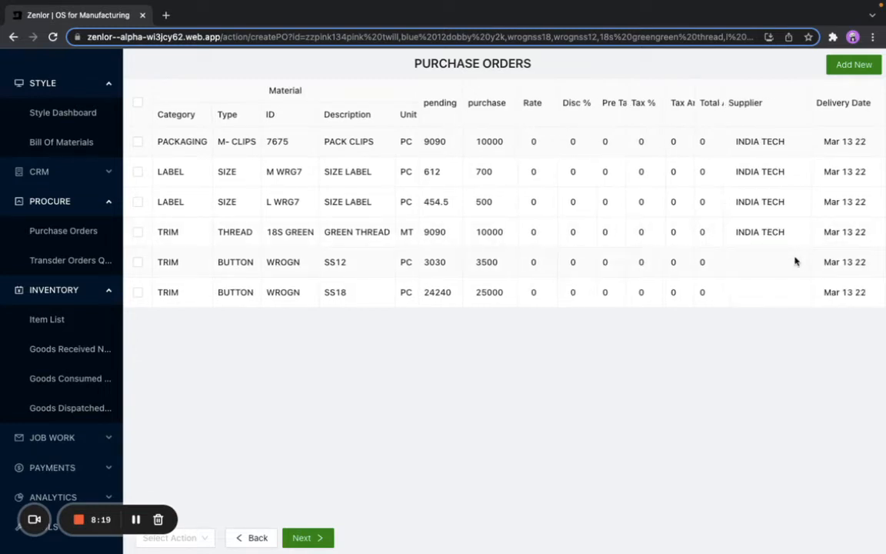
{"action": "left_click", "coordinate": [790, 262]}
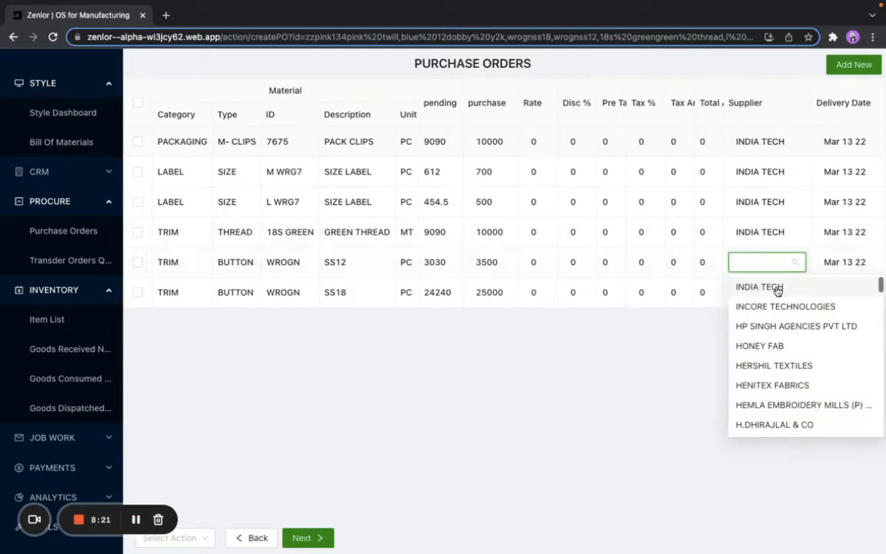
{"action": "left_click", "coordinate": [777, 287]}
{"action": "left_click", "coordinate": [795, 290]}
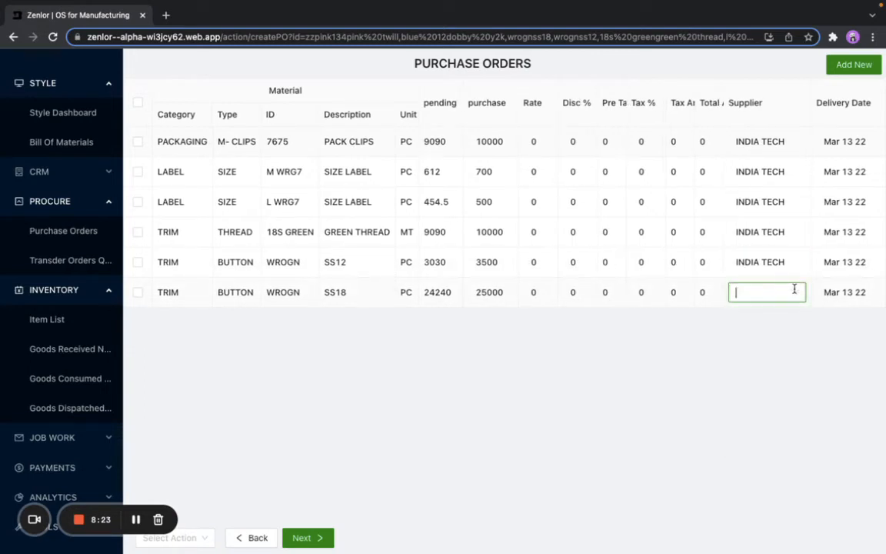
{"action": "left_click", "coordinate": [785, 318]}
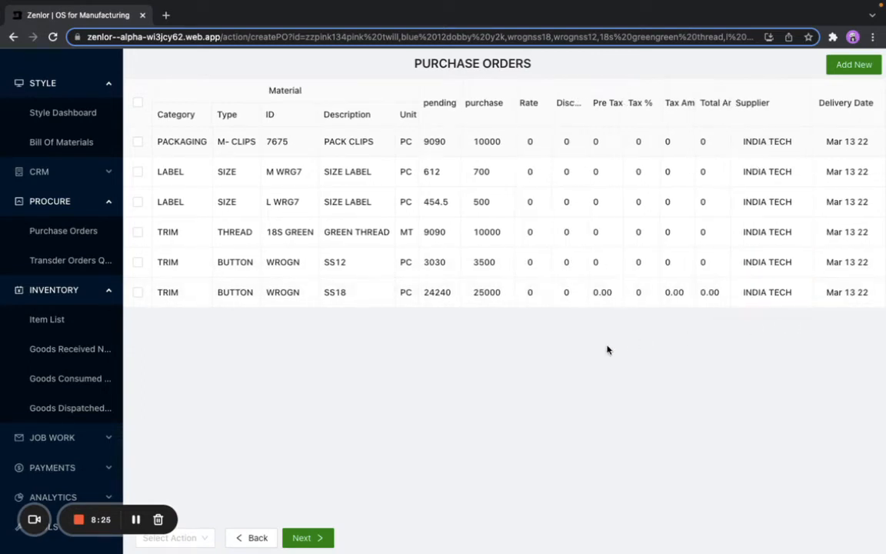
Step: Select all six packaging, label and trim lines and submit them with the Download PO action
{"action": "left_click", "coordinate": [138, 101]}
{"action": "left_click", "coordinate": [200, 537]}
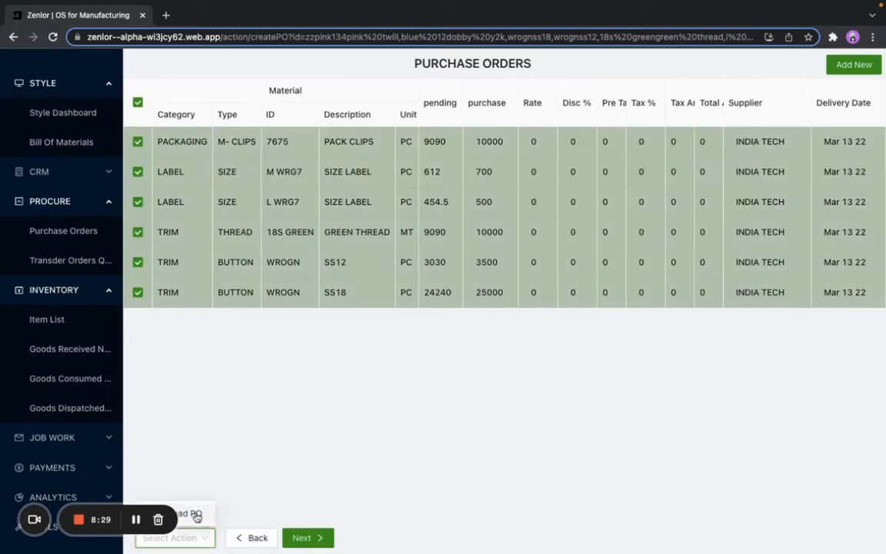
{"action": "left_click", "coordinate": [185, 513]}
{"action": "left_click", "coordinate": [306, 538]}
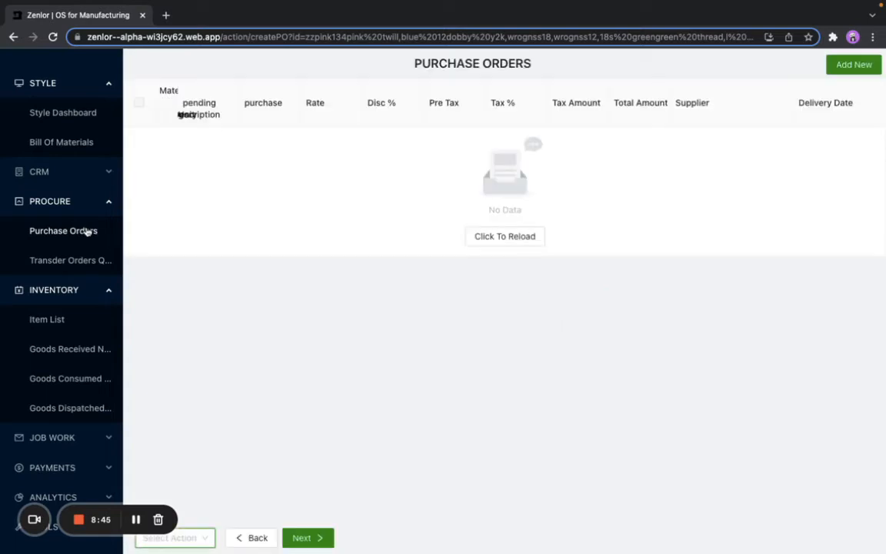
Step: Review the purchase orders list and check the order and material status of TSTWR12 on the style dashboard
{"action": "left_click", "coordinate": [86, 231]}
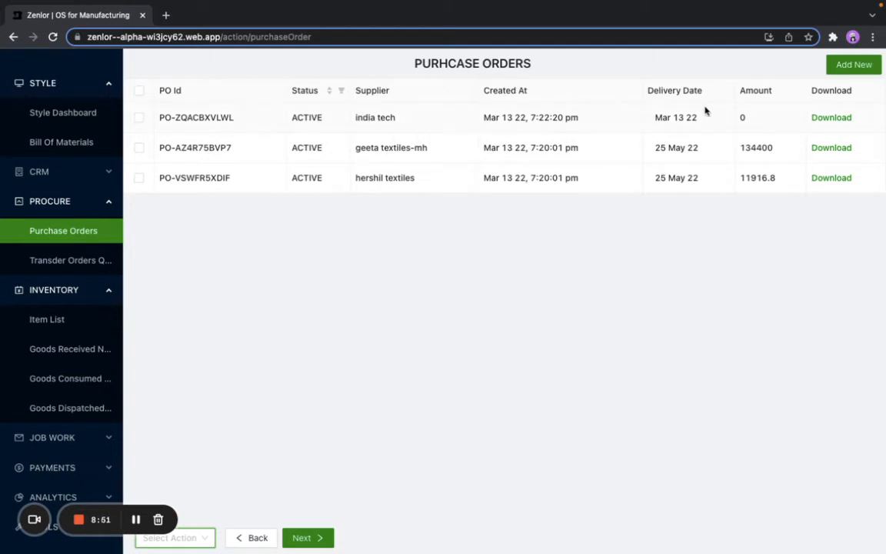
{"action": "left_click", "coordinate": [47, 115]}
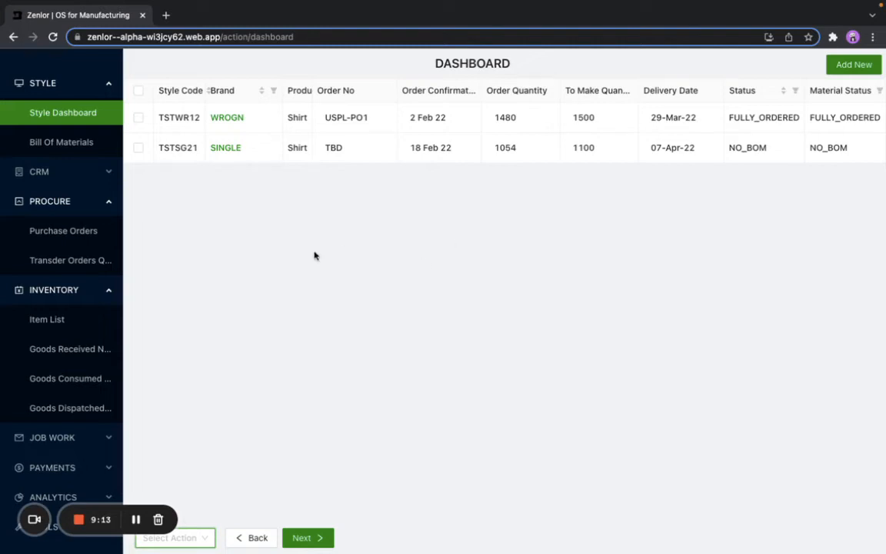
Step: Open the goods received notes and set the received quantity of the pack clips to 10000
{"action": "left_click", "coordinate": [60, 351]}
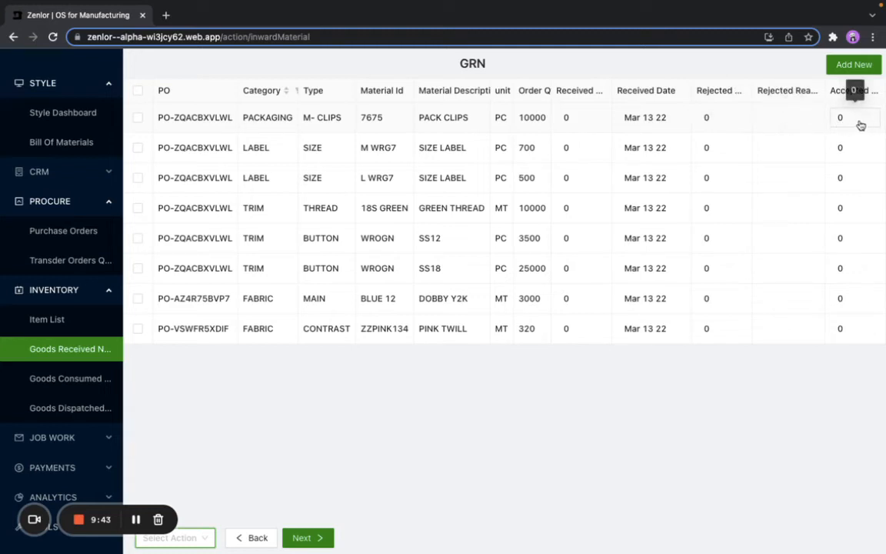
{"action": "left_click", "coordinate": [582, 118]}
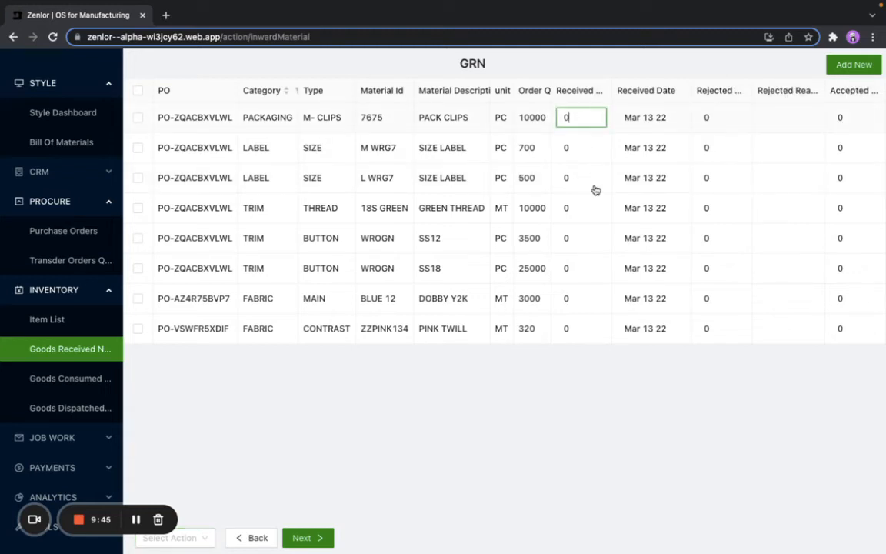
{"action": "key", "text": "BackSpace"}
{"action": "type", "text": "10"}
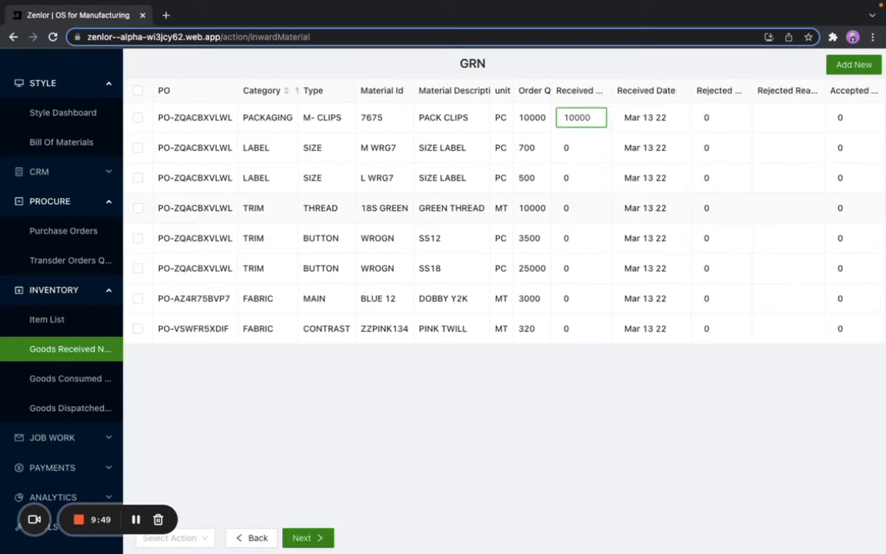
{"action": "type", "text": "000"}
{"action": "key", "text": "Return"}
Step: Set the received quantity of the M WRG7 size label to 700 and of the L WRG7 size label to 500
{"action": "left_click", "coordinate": [593, 146]}
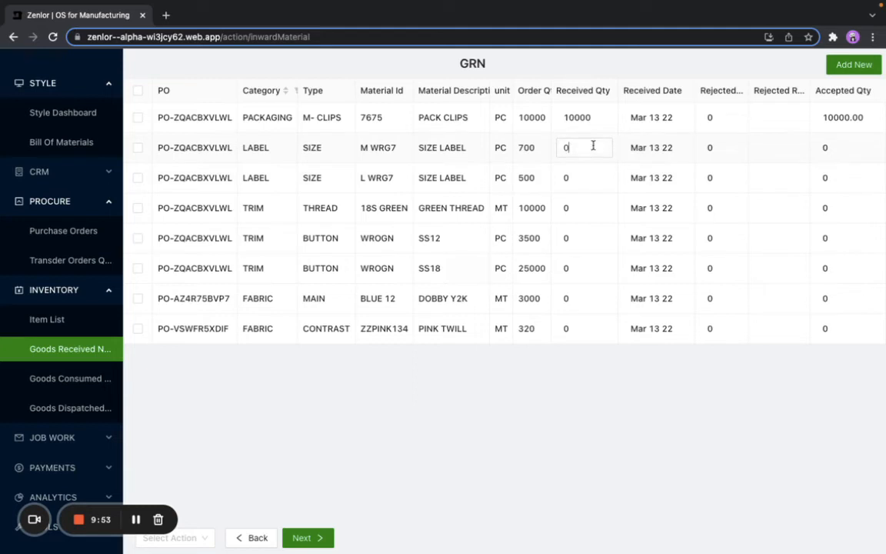
{"action": "left_click", "coordinate": [593, 147]}
{"action": "type", "text": "700"}
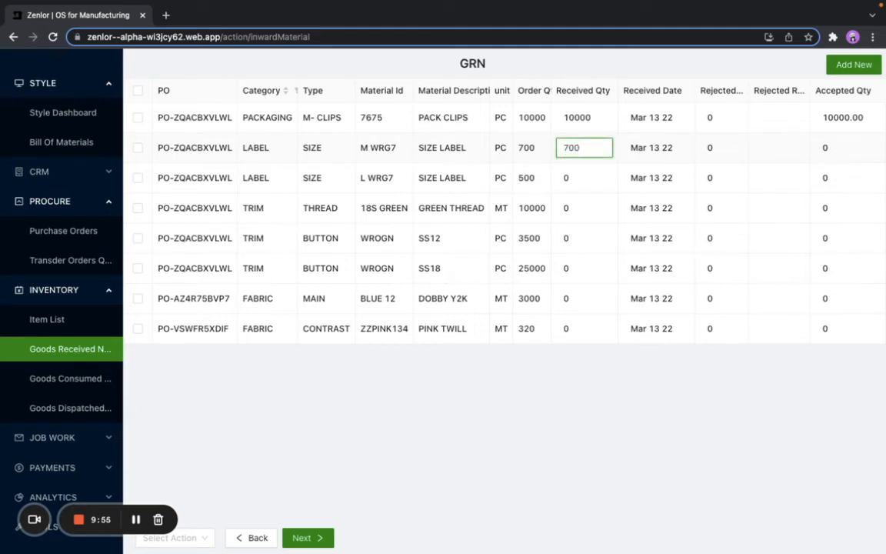
{"action": "key", "text": "Return"}
{"action": "left_click", "coordinate": [584, 177]}
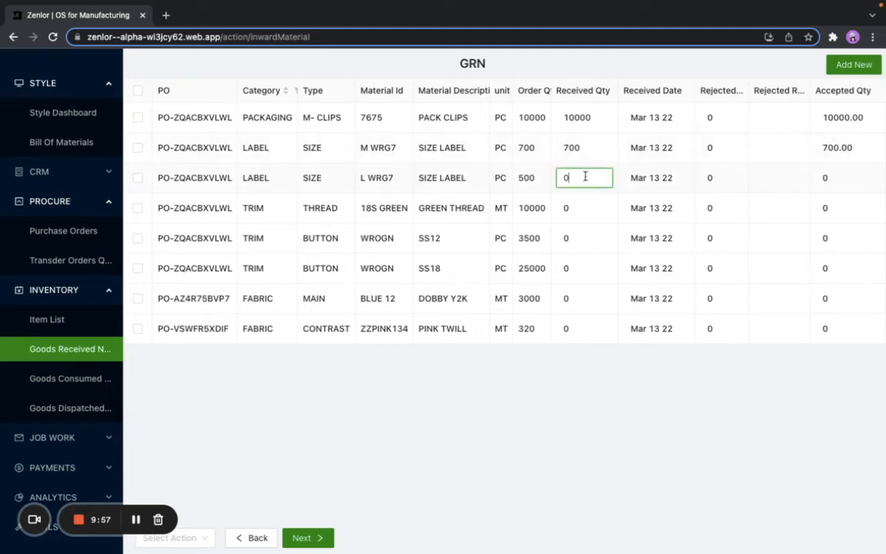
{"action": "key", "text": "BackSpace"}
{"action": "type", "text": "500"}
{"action": "key", "text": "Return"}
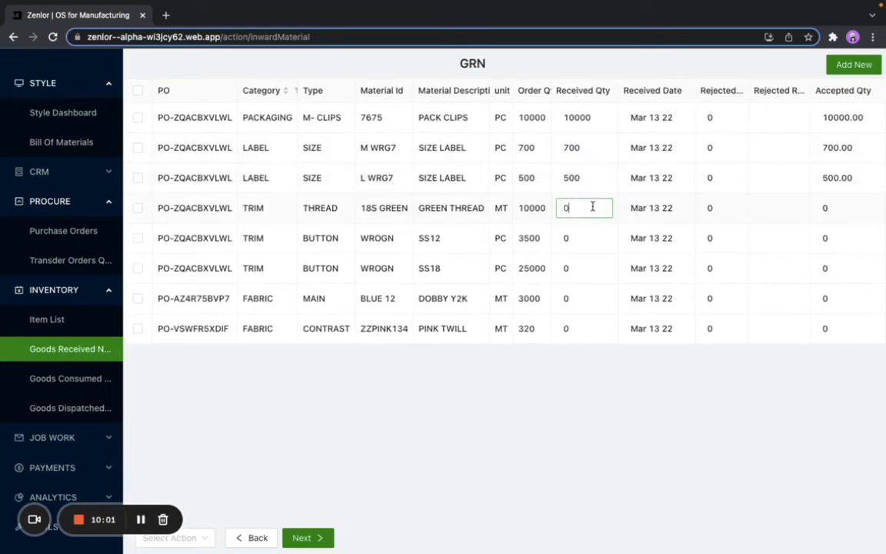
Step: Set the received quantity of the green thread to 10000
{"action": "left_click", "coordinate": [593, 210]}
{"action": "key", "text": "BackSpace"}
{"action": "type", "text": "1"}
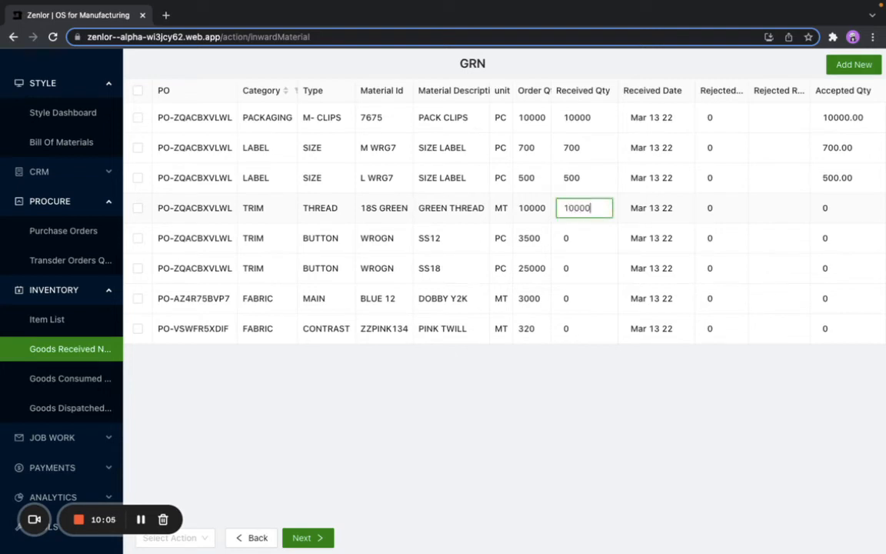
{"action": "type", "text": "0000"}
{"action": "key", "text": "Return"}
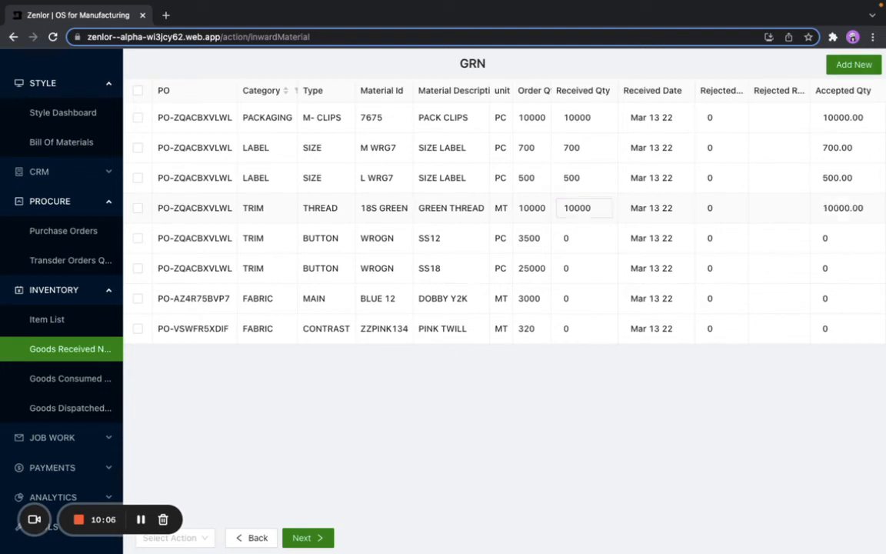
Step: Record a received quantity of 4000 and a rejected quantity of 500 for the SS12 WROGN button
{"action": "left_click", "coordinate": [583, 240]}
{"action": "key", "text": "BackSpace"}
{"action": "type", "text": "4000"}
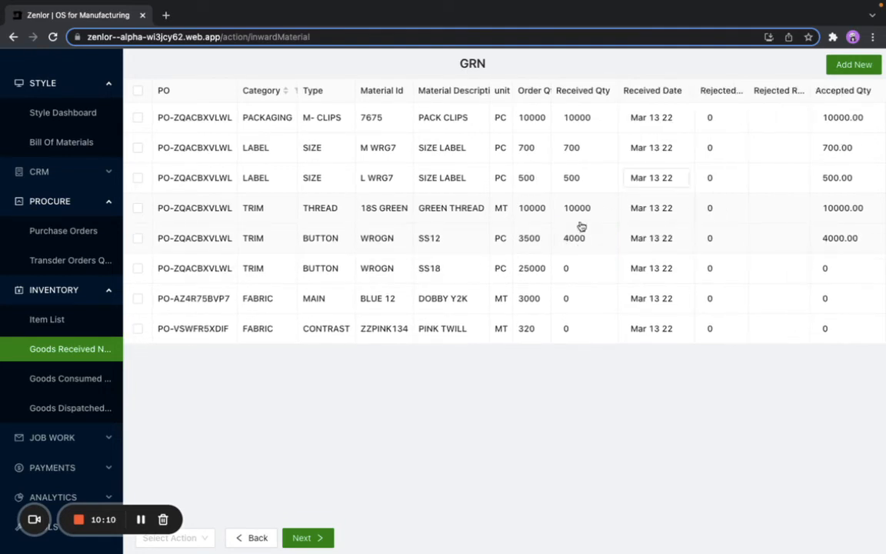
{"action": "left_click", "coordinate": [709, 239]}
{"action": "key", "text": "BackSpace"}
{"action": "type", "text": "500"}
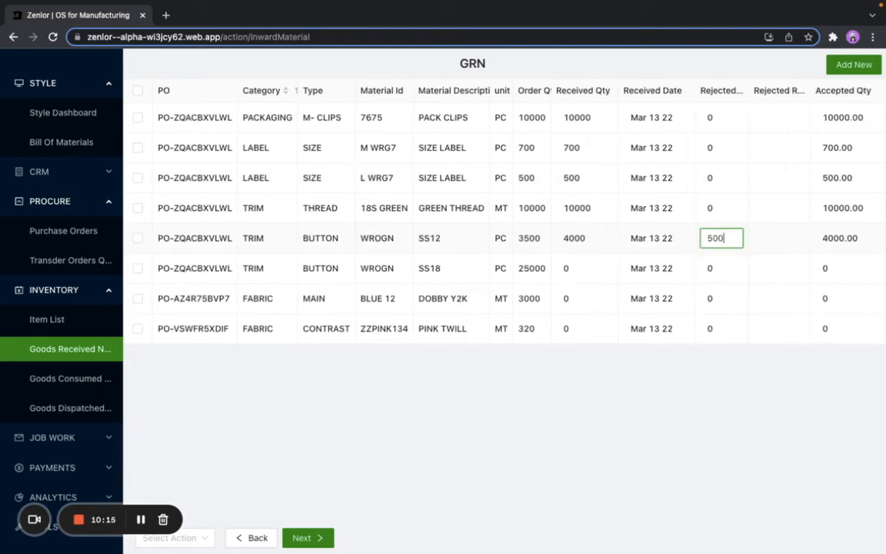
{"action": "key", "text": "Return"}
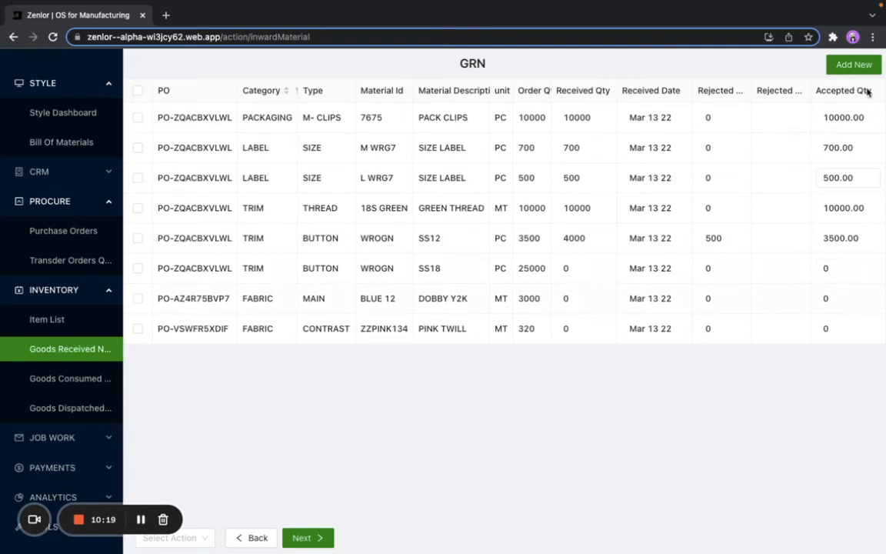
Step: Set the received quantity of the SS18 WROGN button to 25000
{"action": "left_click", "coordinate": [580, 270]}
{"action": "key", "text": "BackSpace"}
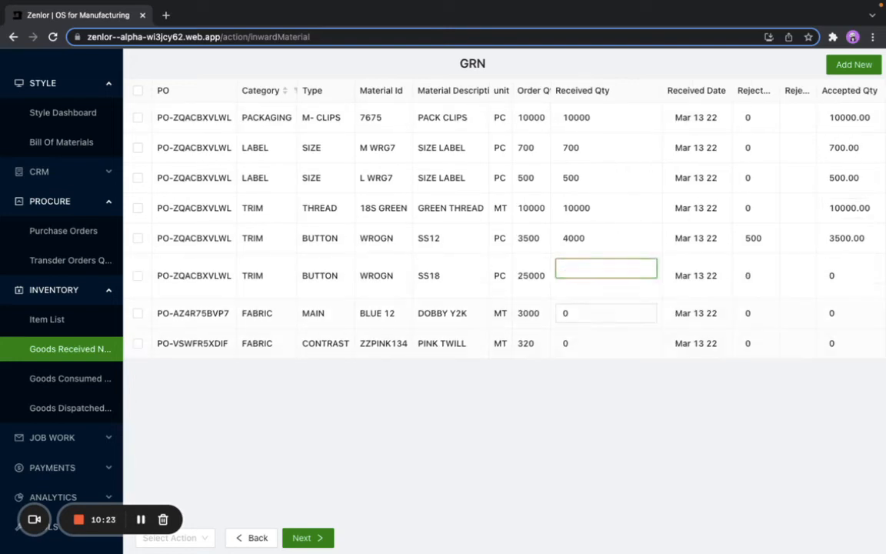
{"action": "type", "text": "25000"}
{"action": "key", "text": "Return"}
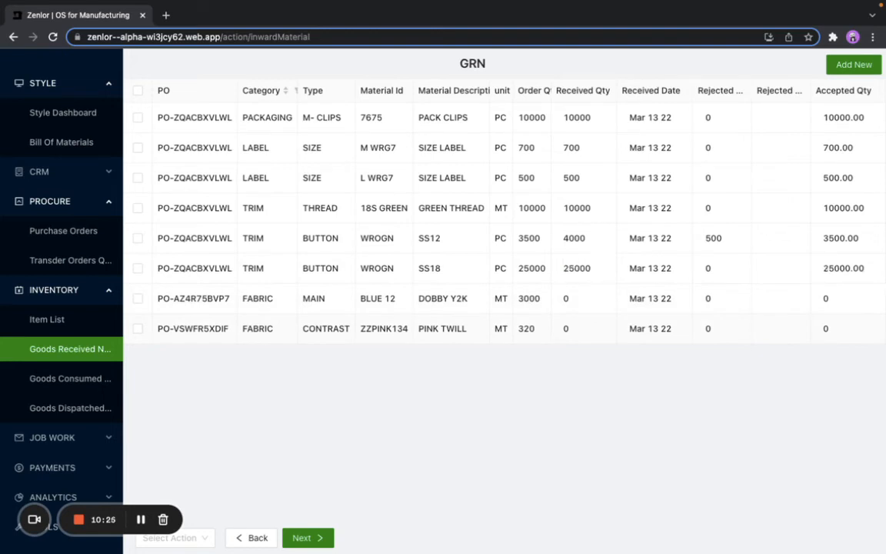
Step: Set the received quantity of the DOBBY Y2K main fabric to 3000 and of the PINK TWILL contrast fabric to 320
{"action": "left_click", "coordinate": [584, 299]}
{"action": "key", "text": "BackSpace"}
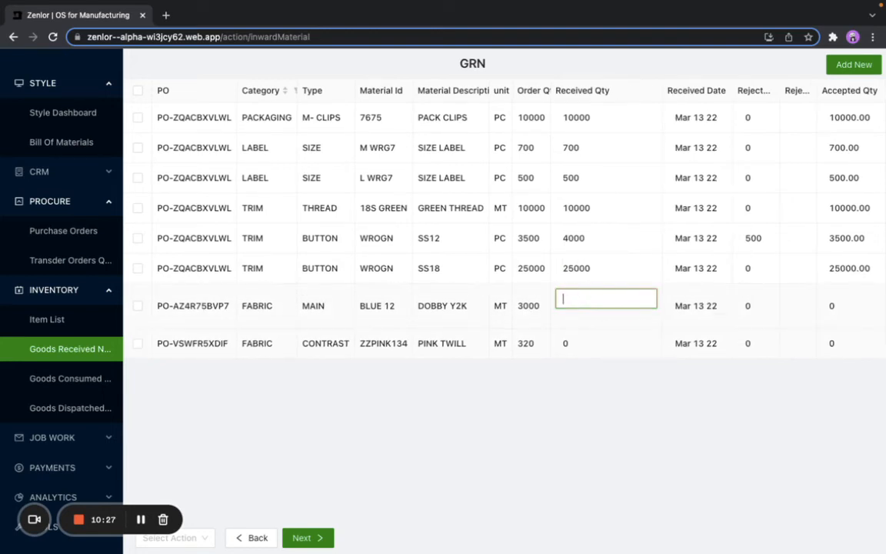
{"action": "type", "text": "3000"}
{"action": "key", "text": "Return"}
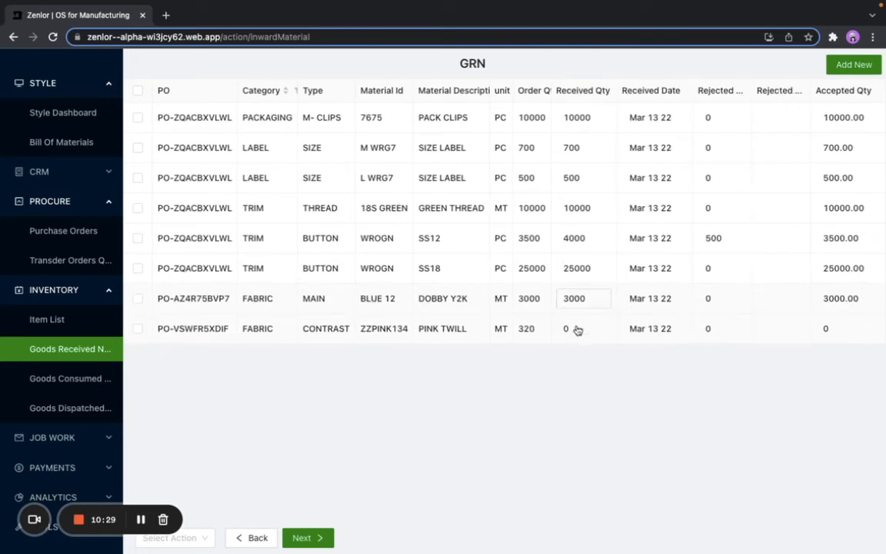
{"action": "left_click", "coordinate": [576, 328]}
{"action": "key", "text": "BackSpace"}
{"action": "type", "text": "320"}
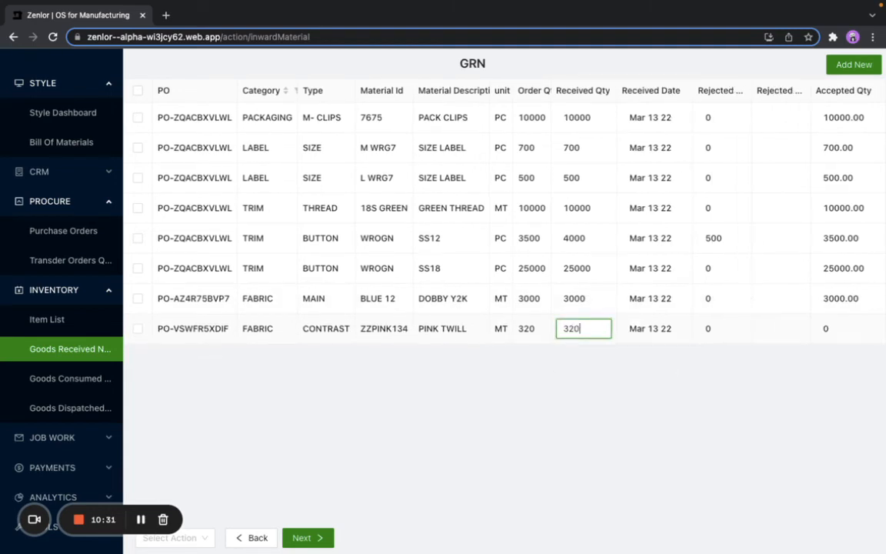
{"action": "key", "text": "Return"}
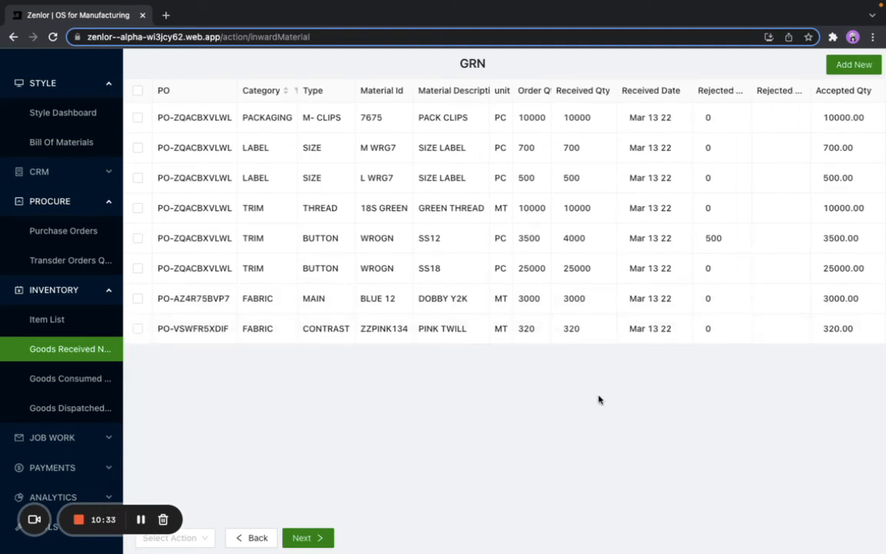
Step: Enter "r" as the rejected reason for the pack clips and both size labels
{"action": "left_click", "coordinate": [772, 117]}
{"action": "type", "text": "t"}
{"action": "key", "text": "Return"}
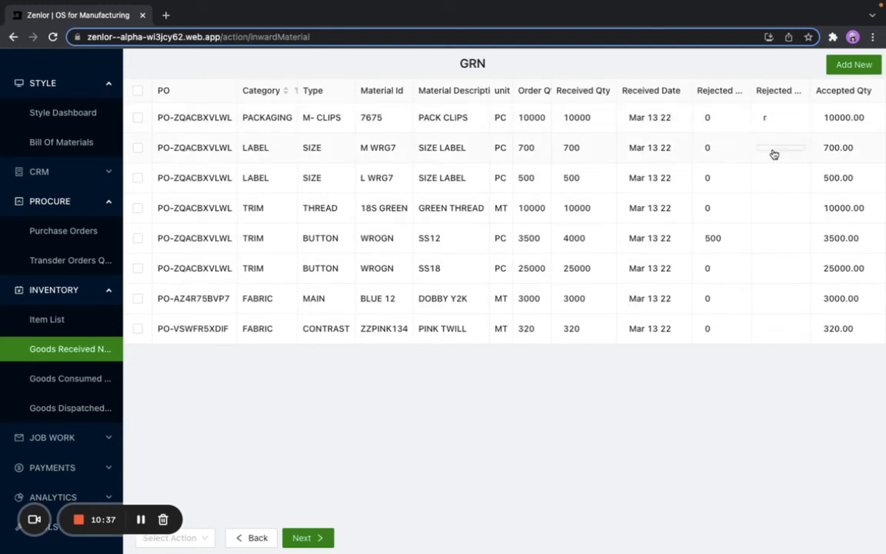
{"action": "left_click", "coordinate": [773, 147]}
{"action": "type", "text": "r"}
{"action": "key", "text": "Return"}
{"action": "left_click", "coordinate": [767, 178]}
{"action": "left_click", "coordinate": [769, 179]}
{"action": "type", "text": "r"}
{"action": "key", "text": "Return"}
Step: Enter "r" as the rejected reason for the green thread and both WROGN buttons
{"action": "left_click", "coordinate": [766, 207]}
{"action": "left_click", "coordinate": [765, 207]}
{"action": "type", "text": "r"}
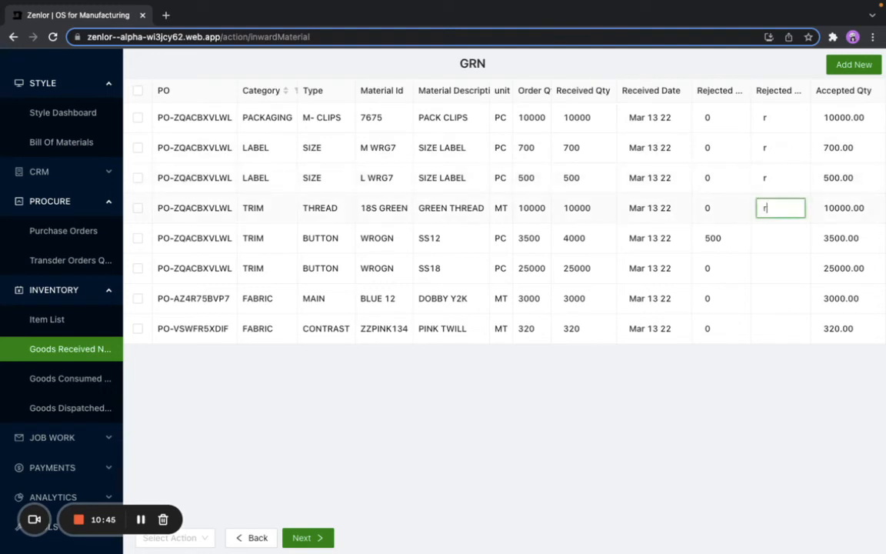
{"action": "key", "text": "Return"}
{"action": "left_click", "coordinate": [766, 240]}
{"action": "left_click", "coordinate": [766, 237]}
{"action": "type", "text": "r"}
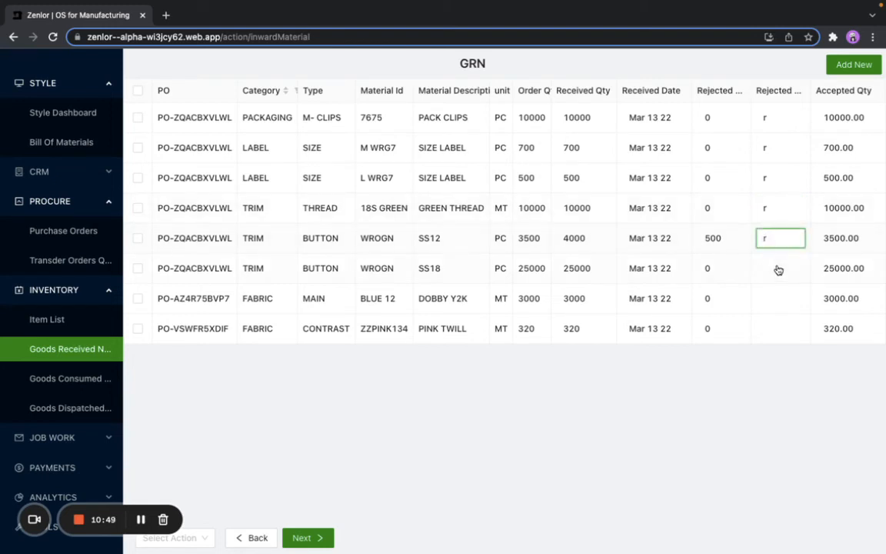
{"action": "key", "text": "Return"}
{"action": "left_click", "coordinate": [774, 268]}
{"action": "type", "text": "r"}
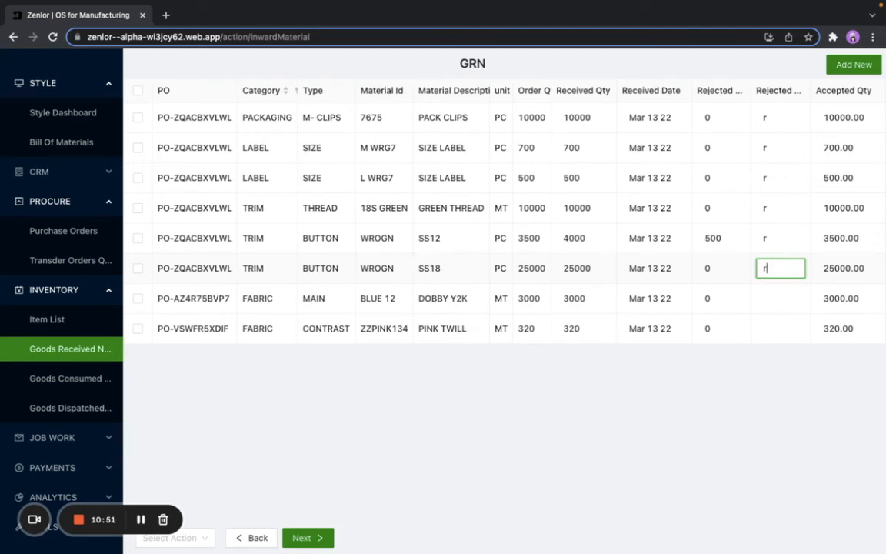
{"action": "key", "text": "Return"}
Step: Enter "r" as the rejected reason for the DOBBY Y2K and PINK TWILL fabrics
{"action": "left_click", "coordinate": [772, 299]}
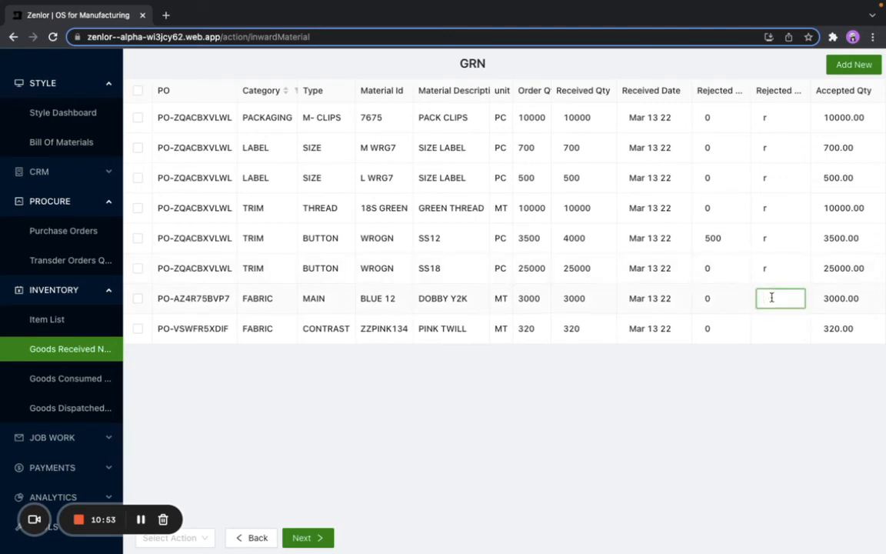
{"action": "key", "text": "Return"}
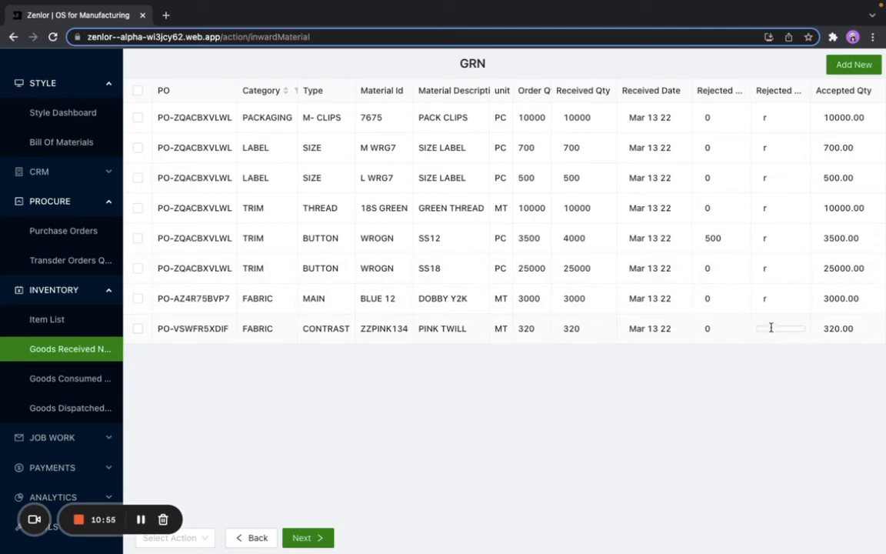
{"action": "left_click", "coordinate": [771, 328]}
{"action": "type", "text": "r"}
{"action": "key", "text": "Return"}
Step: Select all eight goods received lines and submit them with the Inward Item action
{"action": "left_click", "coordinate": [138, 91]}
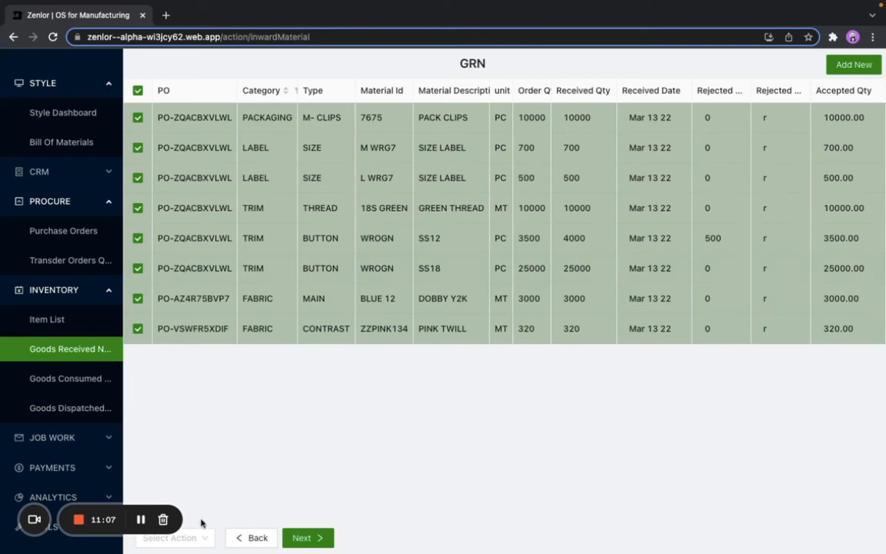
{"action": "left_click", "coordinate": [183, 537]}
{"action": "left_click", "coordinate": [198, 520]}
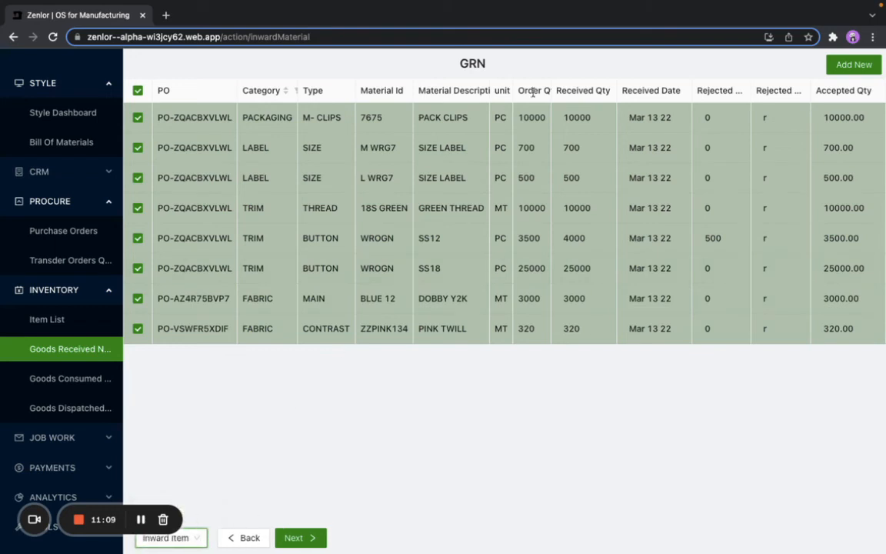
{"action": "left_click", "coordinate": [294, 536]}
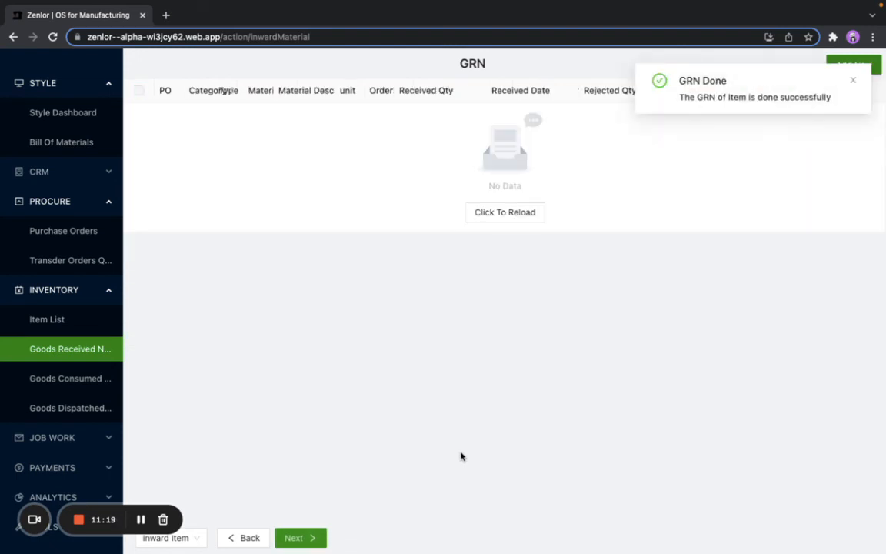
Step: Open the style dashboard to check the material status of TSTWR12
{"action": "left_click", "coordinate": [89, 112]}
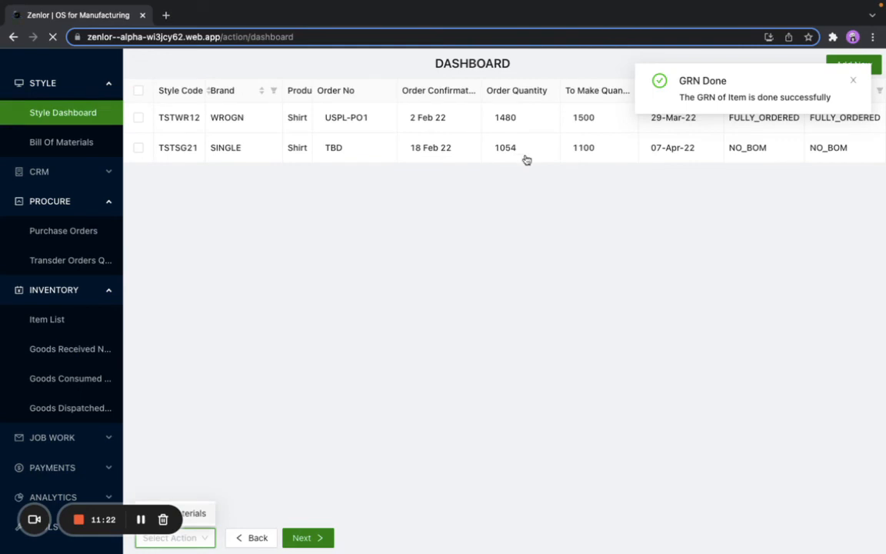